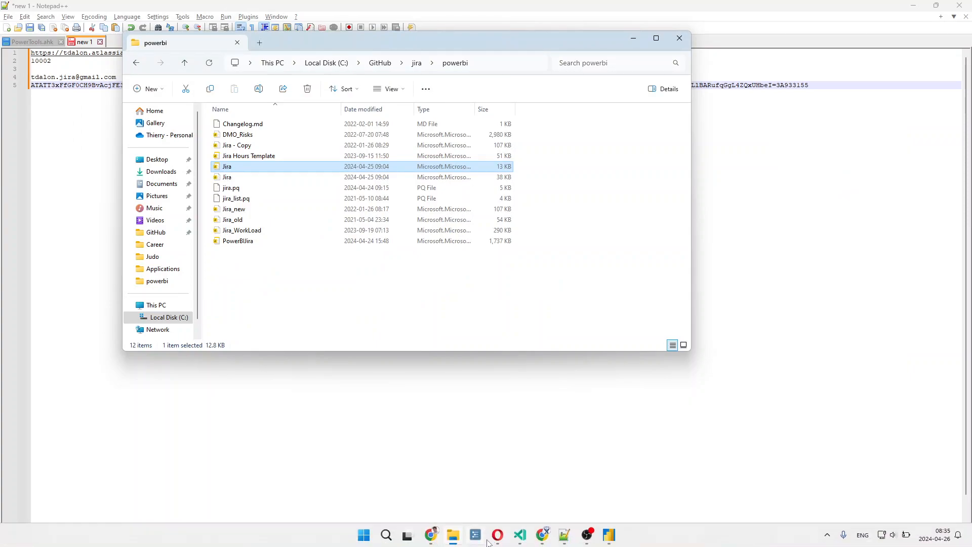
Switch to Power BI Desktop with the Jira template's parameter dialog and check the description of JiraRootUrl
mouse_move(612, 536)
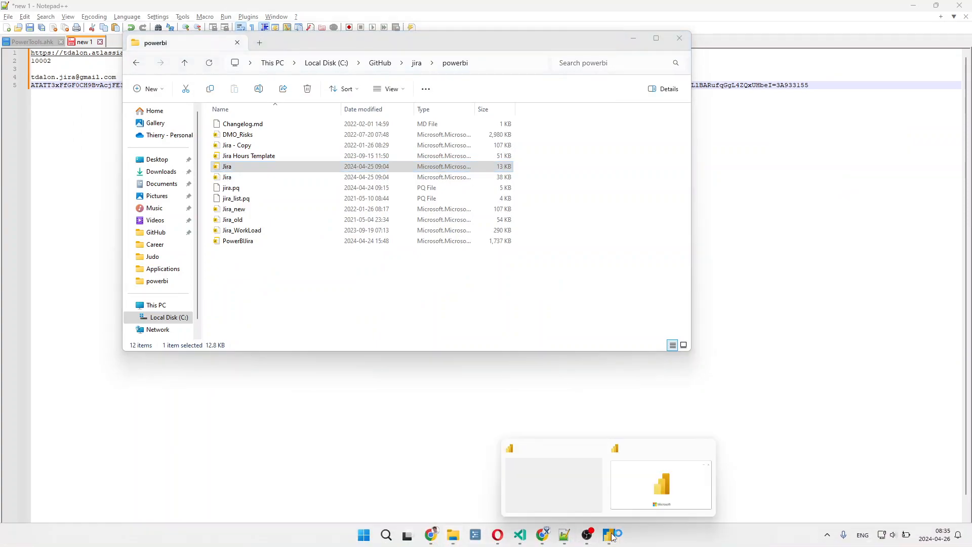
mouse_move(638, 482)
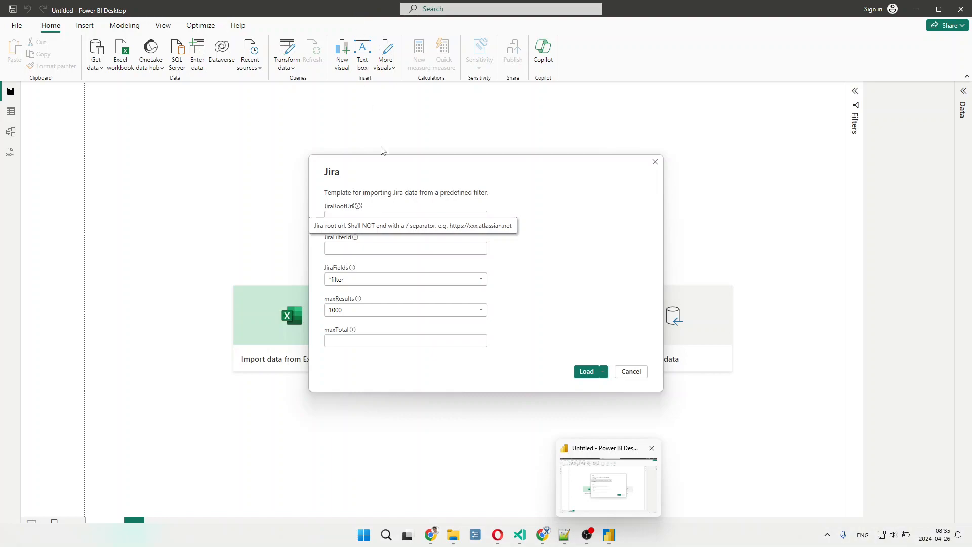
click(400, 173)
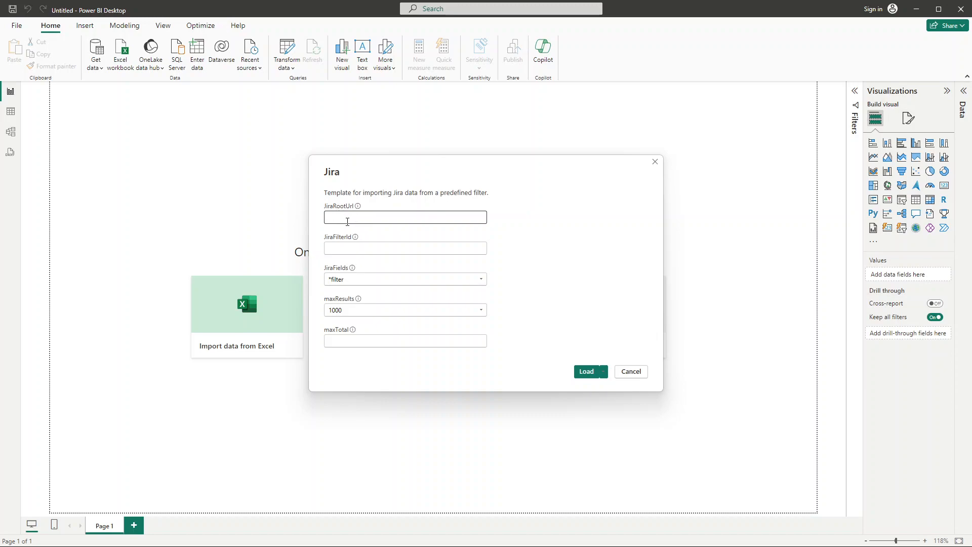
mouse_move(358, 207)
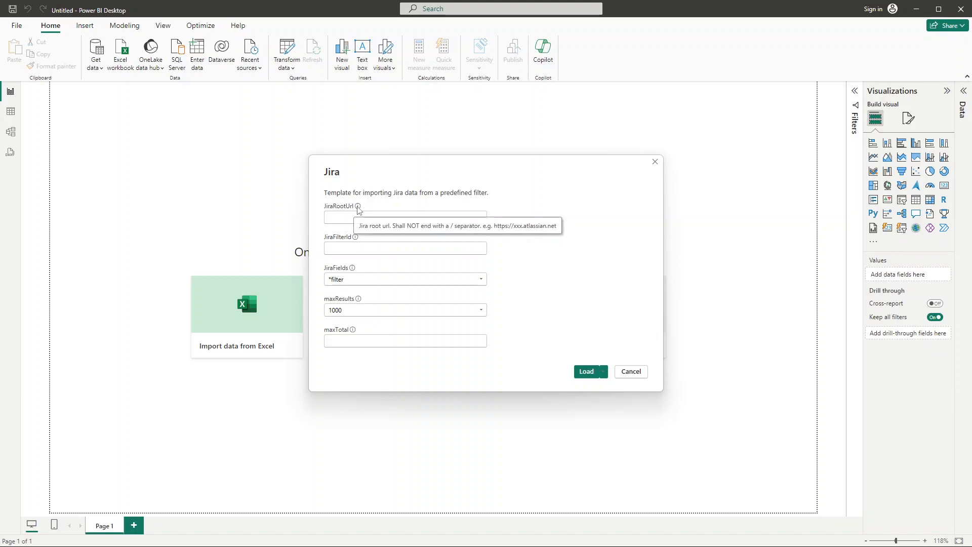
Copy the Jira site address from the Notepad++ note and enter it as JiraRootUrl in Power BI Desktop
key(alt+Tab)
key(alt+Tab)
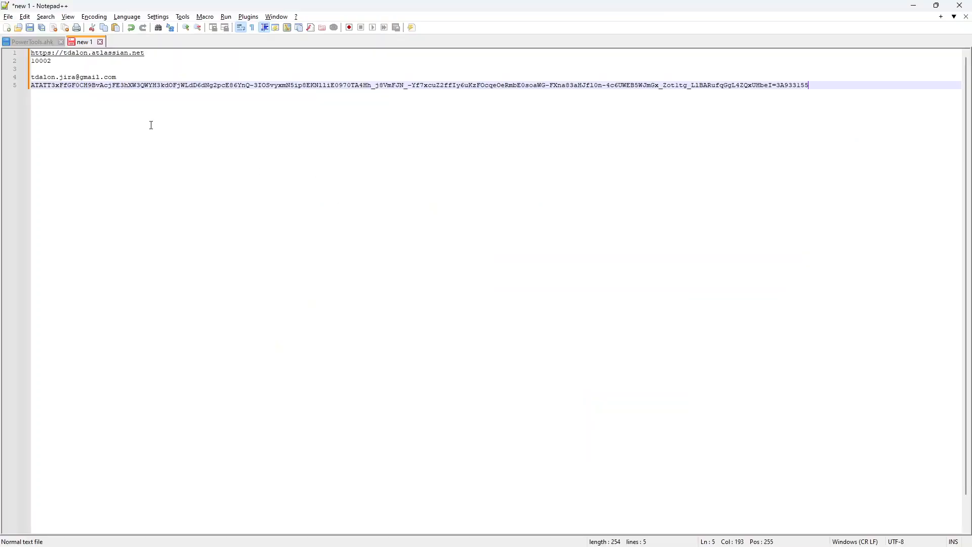
drag(150, 53, 25, 56)
key(ctrl+c)
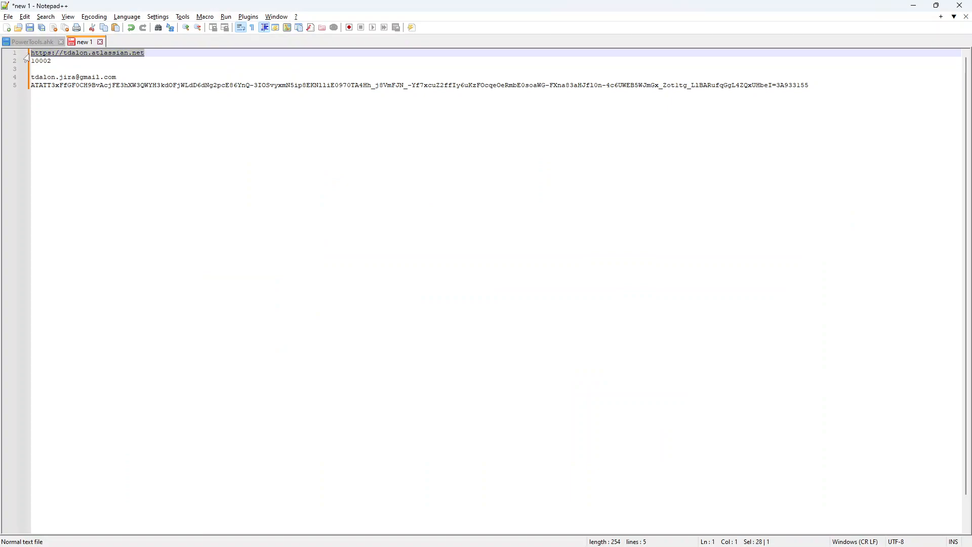
key(alt+Tab)
click(353, 217)
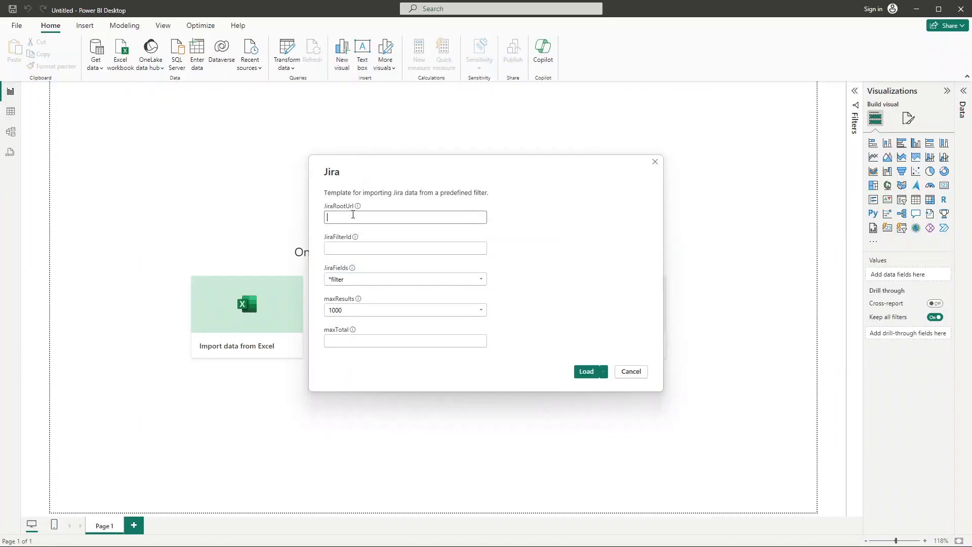
key(ctrl+v)
mouse_move(360, 208)
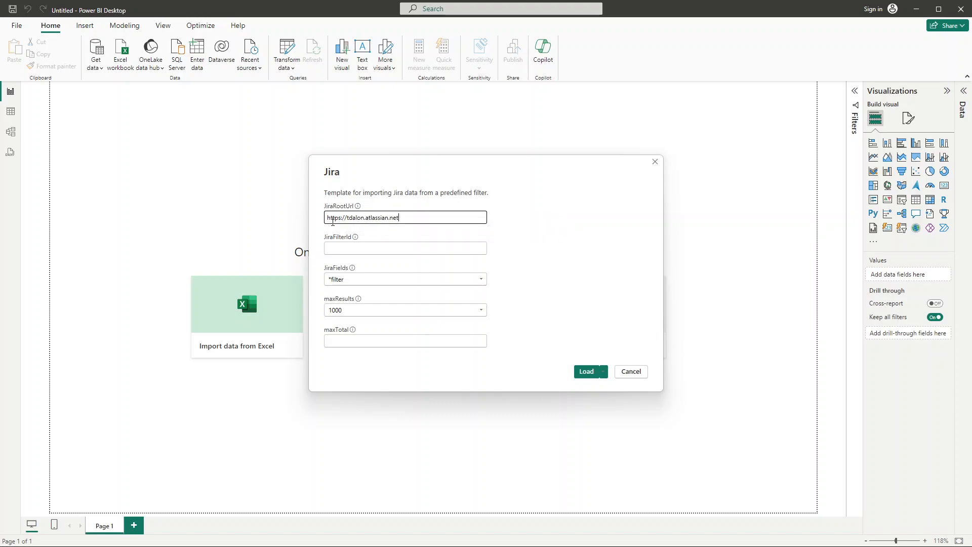
Copy the PBI filter's ID 10002 from its Jira web address in Chrome and enter it as JiraFilterId in Power BI Desktop
click(337, 245)
mouse_move(358, 240)
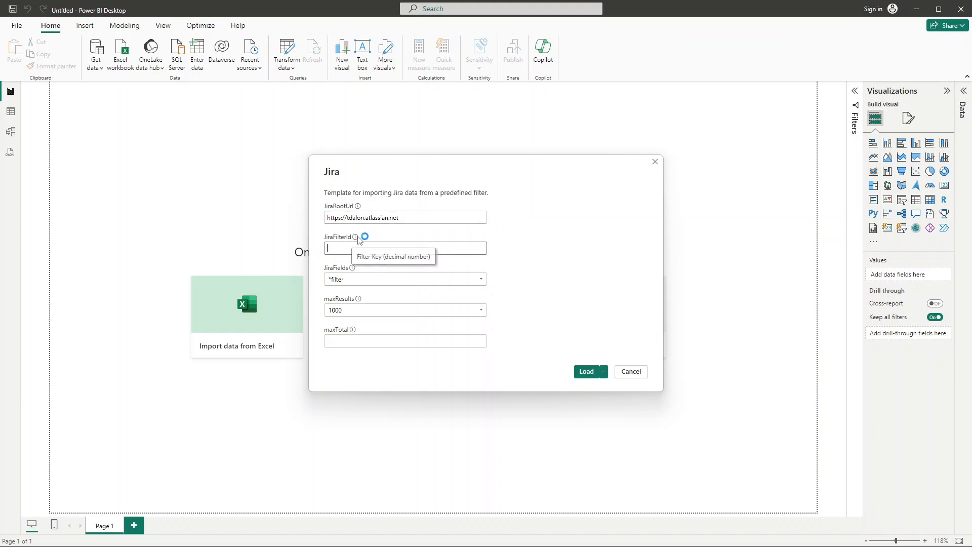
key(alt+Tab)
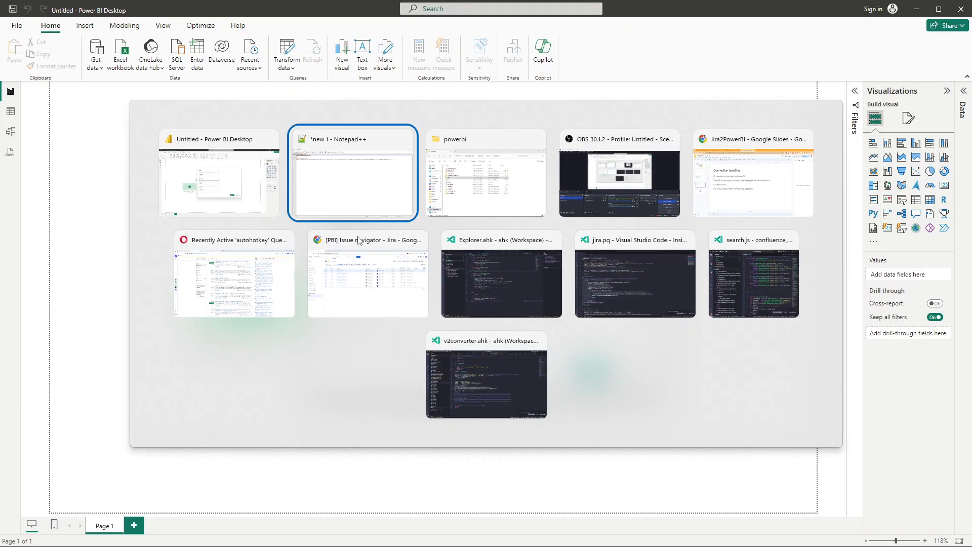
click(356, 243)
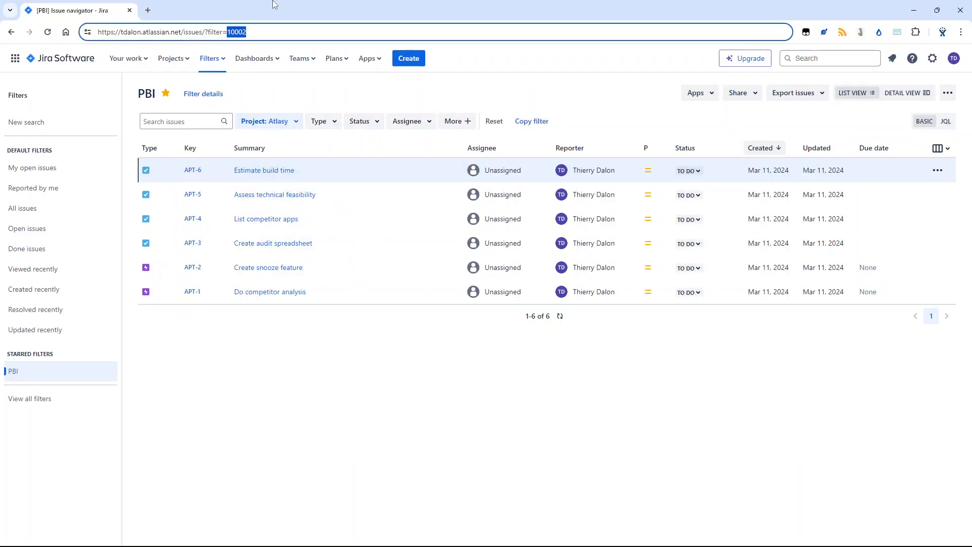
click(264, 29)
drag(229, 31, 246, 31)
key(ctrl+c)
key(alt+Tab)
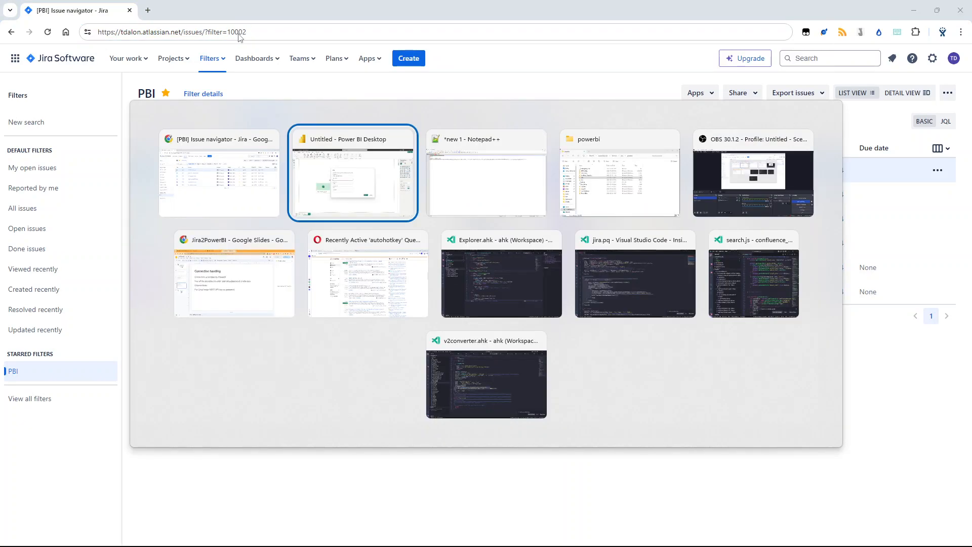
click(330, 243)
key(ctrl+v)
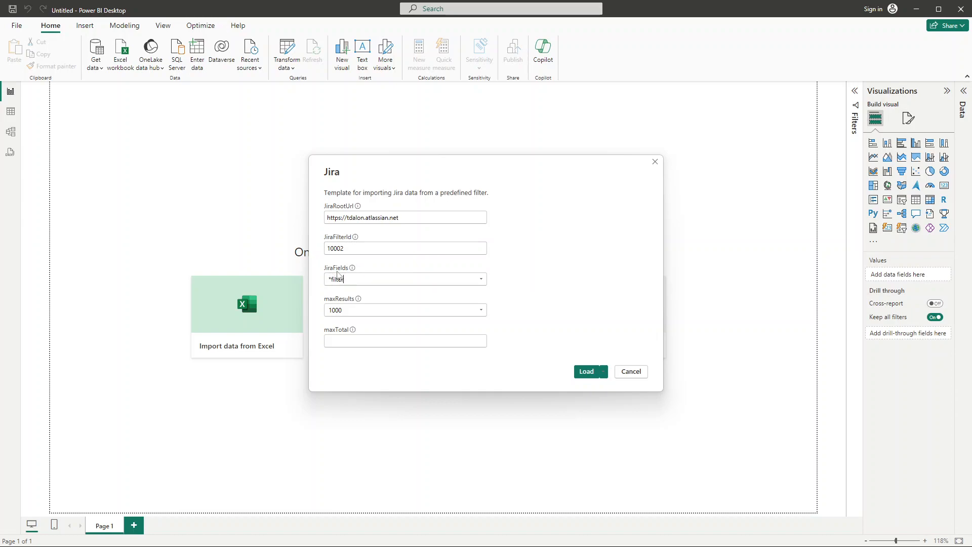
Switch to Jira in Chrome to examine the column configuration of the PBI filter, and return to Power BI Desktop
key(alt+Tab)
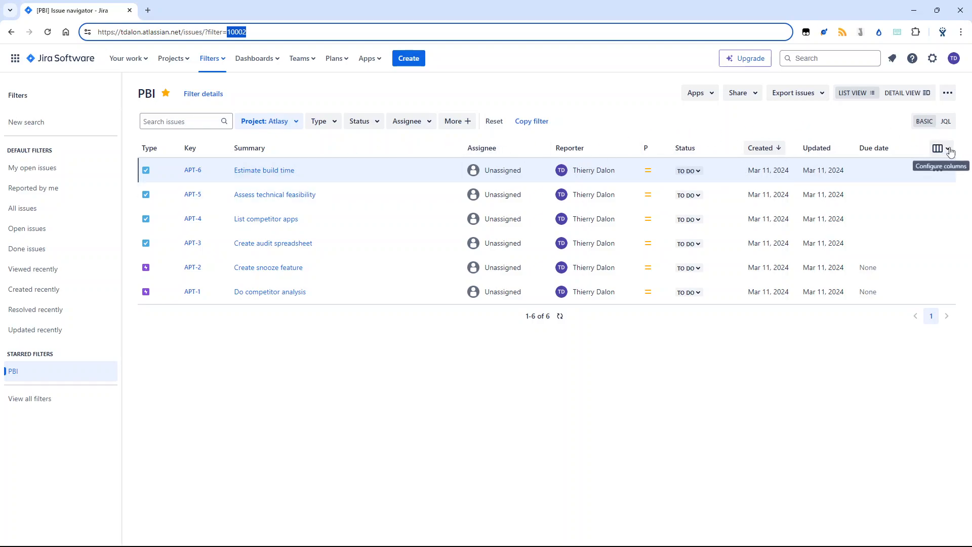
click(949, 150)
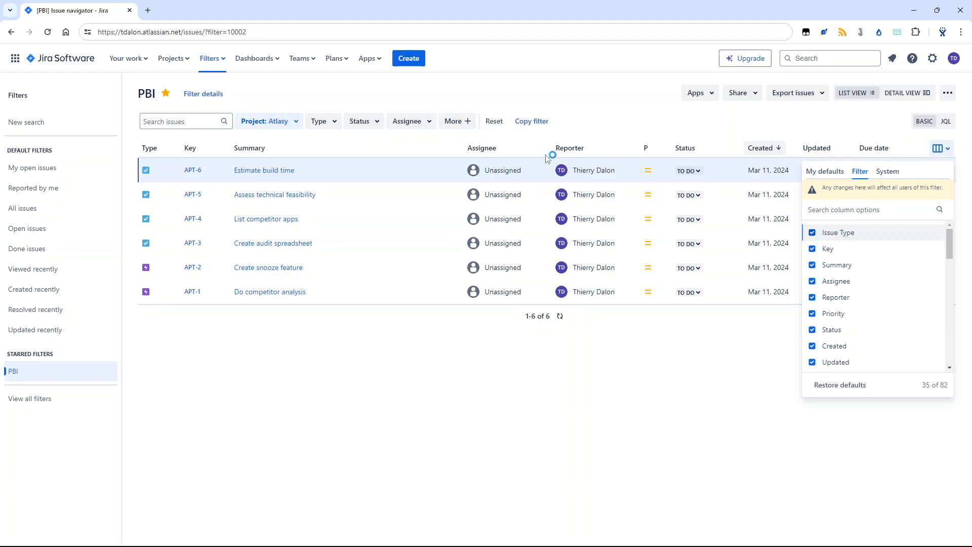
key(alt+Tab)
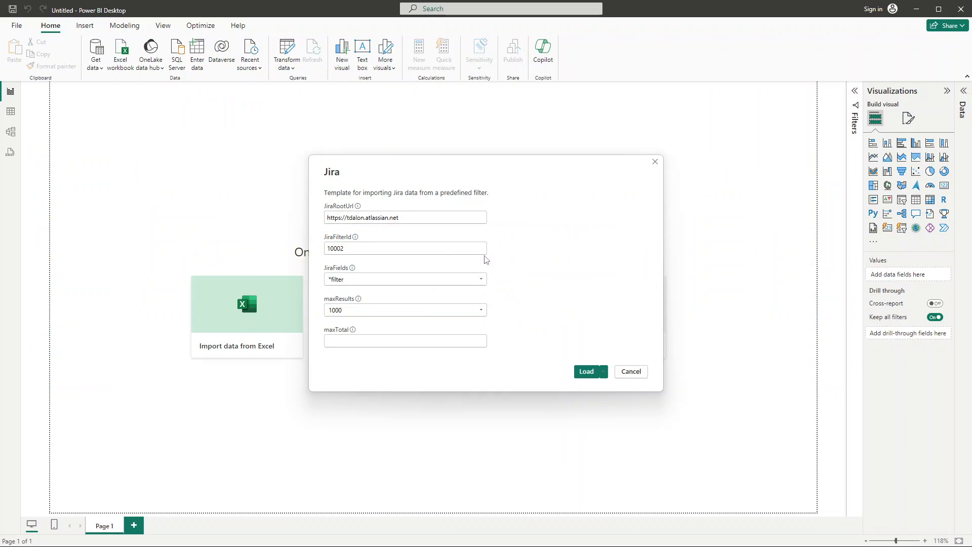
Try the custom field list "toto,toto" for JiraFields, and set the parameter back to *filter
click(482, 280)
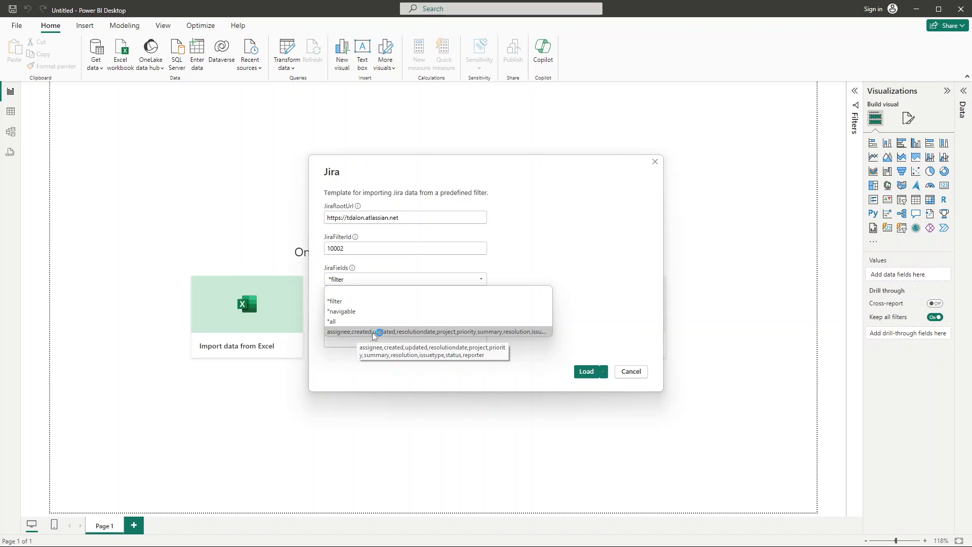
click(351, 275)
key(ctrl+a)
text(toto)
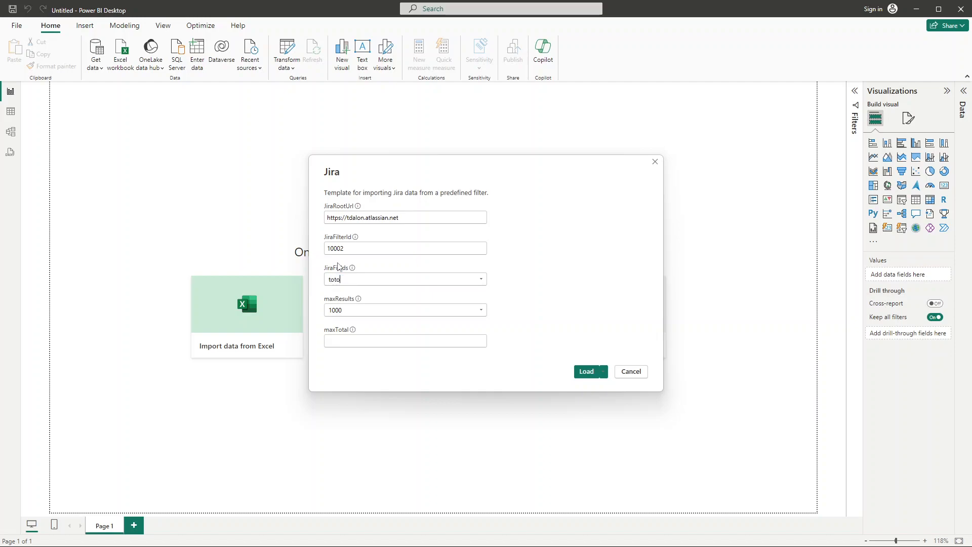
text(,toto)
click(483, 280)
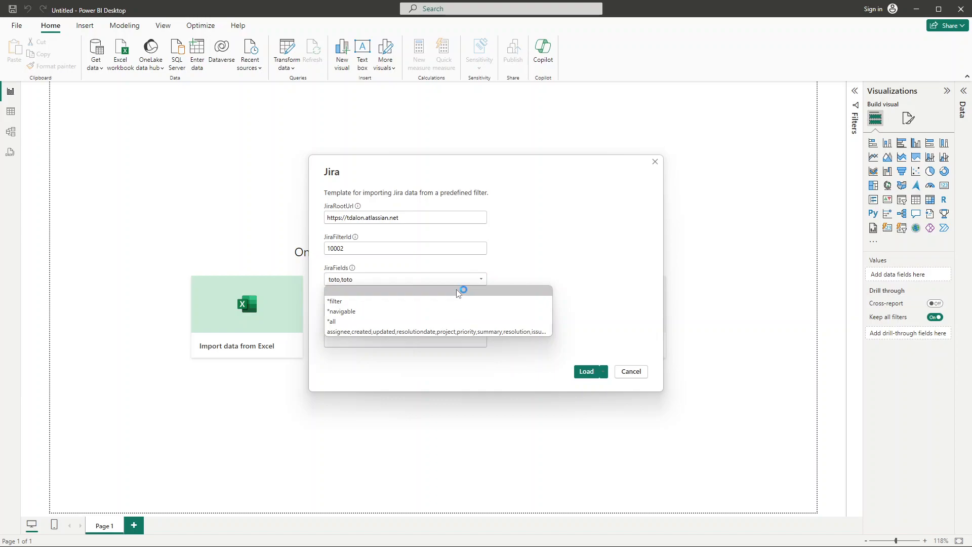
click(452, 300)
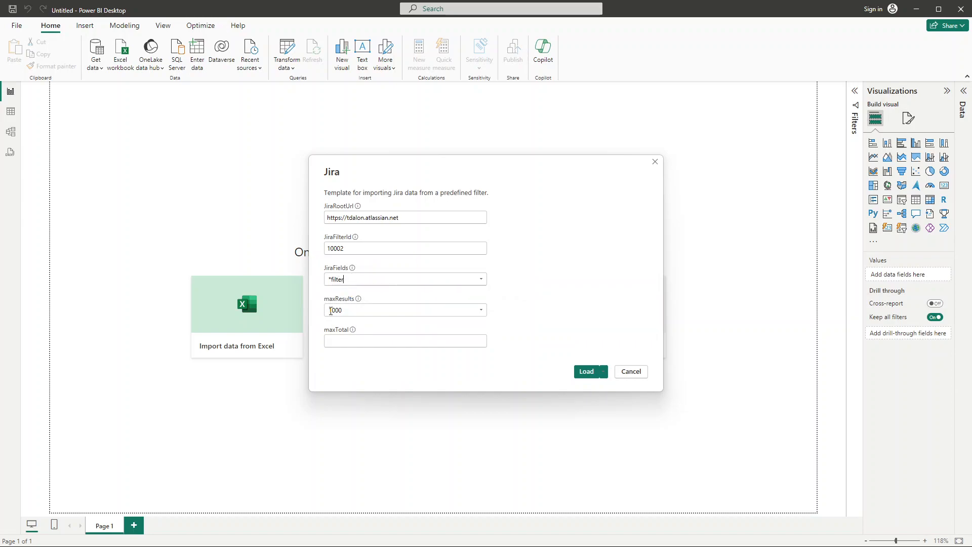
Check the maxResults and maxTotal parameters and load the Jira template with maxTotal left empty
mouse_move(359, 300)
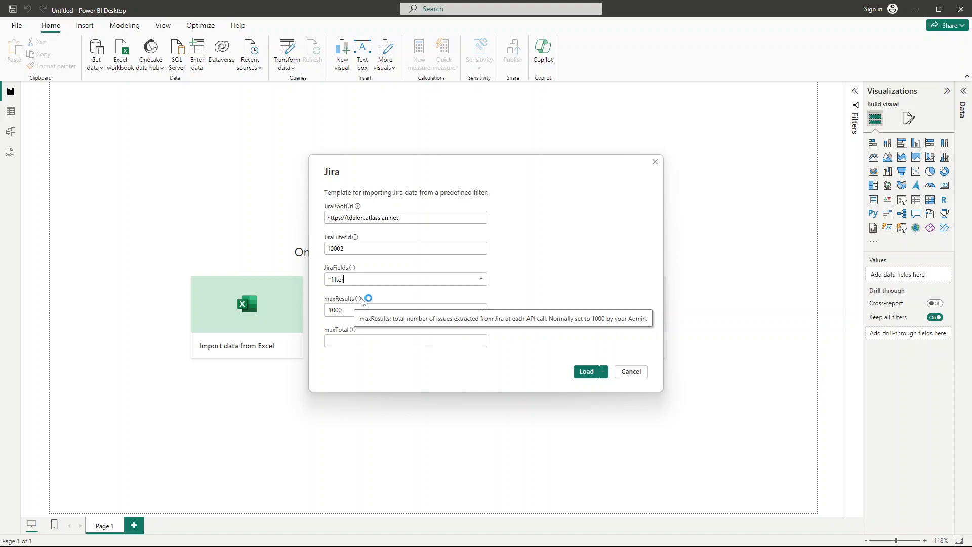
click(337, 342)
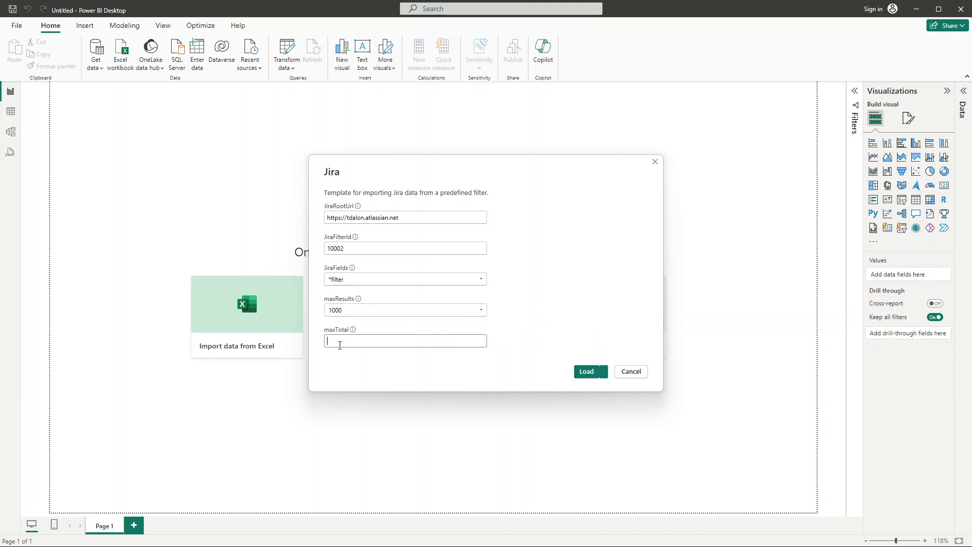
mouse_move(357, 330)
key(alt+Tab)
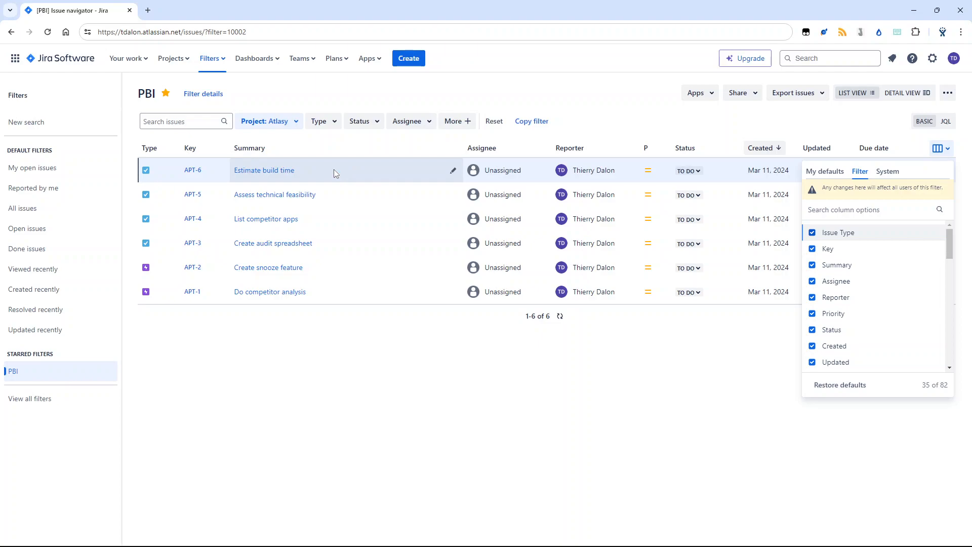
key(alt+Tab)
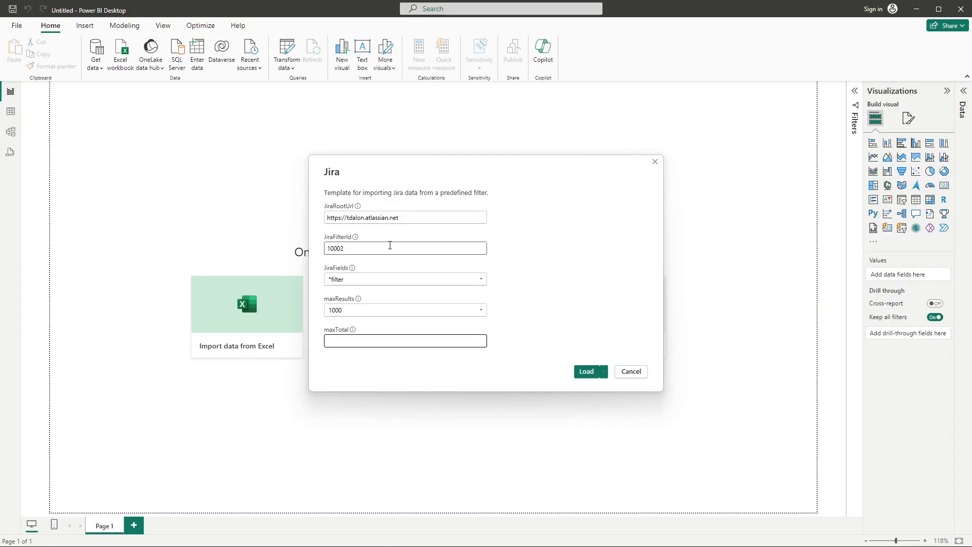
click(585, 372)
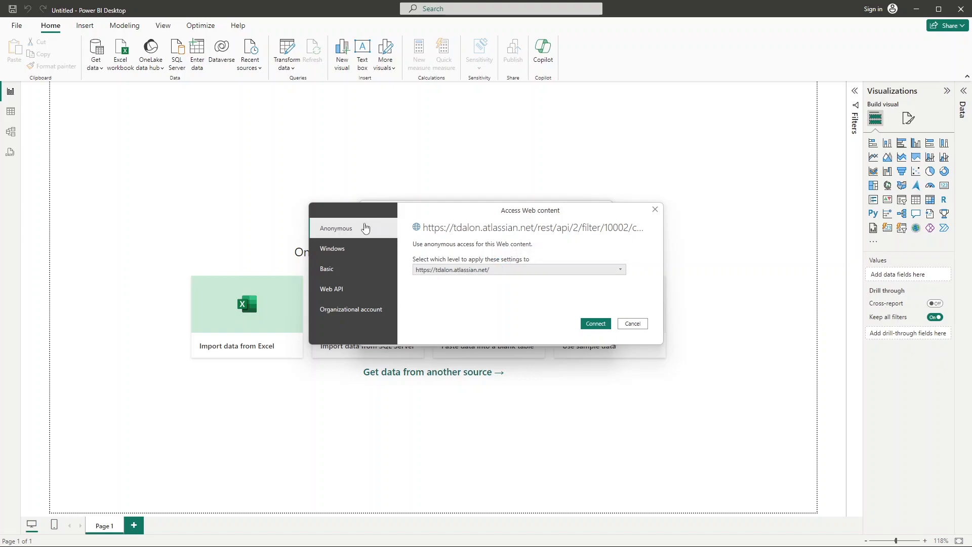
Choose Basic authentication for the web content and enter the account e-mail from the Notepad++ note as the user name
click(337, 267)
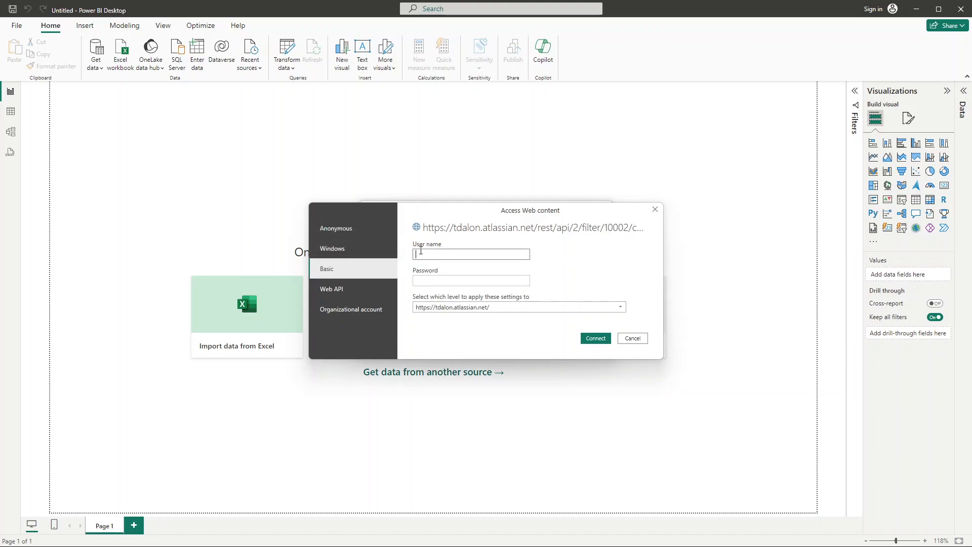
key(alt+Tab)
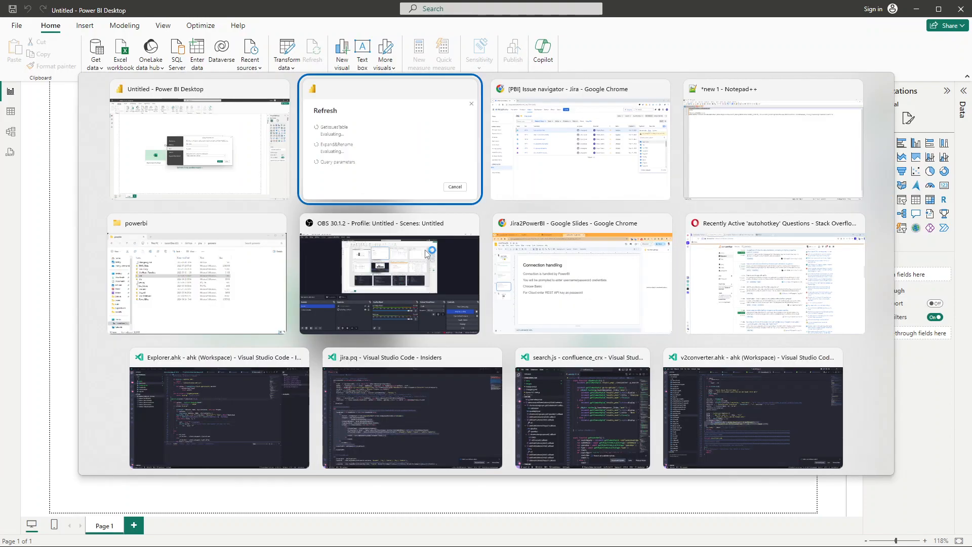
key(alt+Tab)
key(alt+Tab)
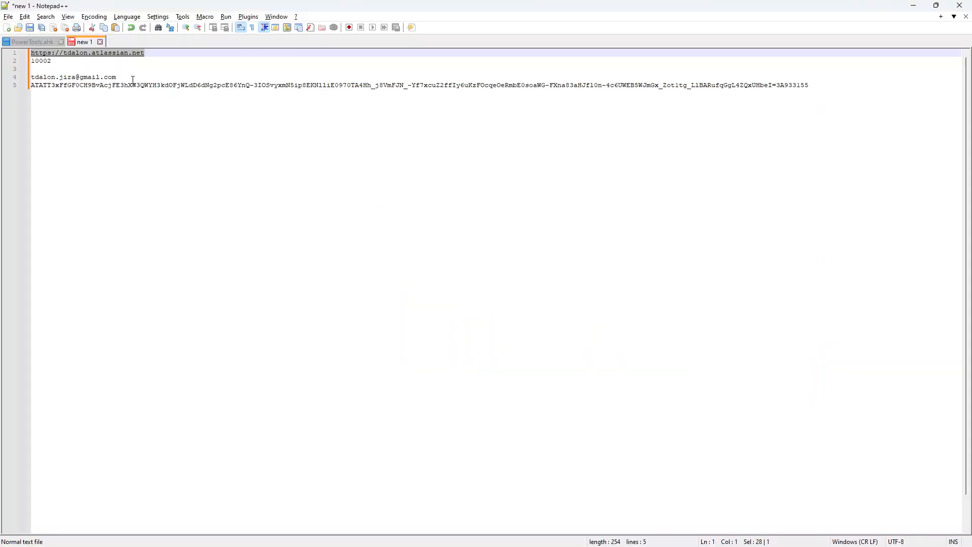
drag(118, 78, 27, 77)
key(ctrl+c)
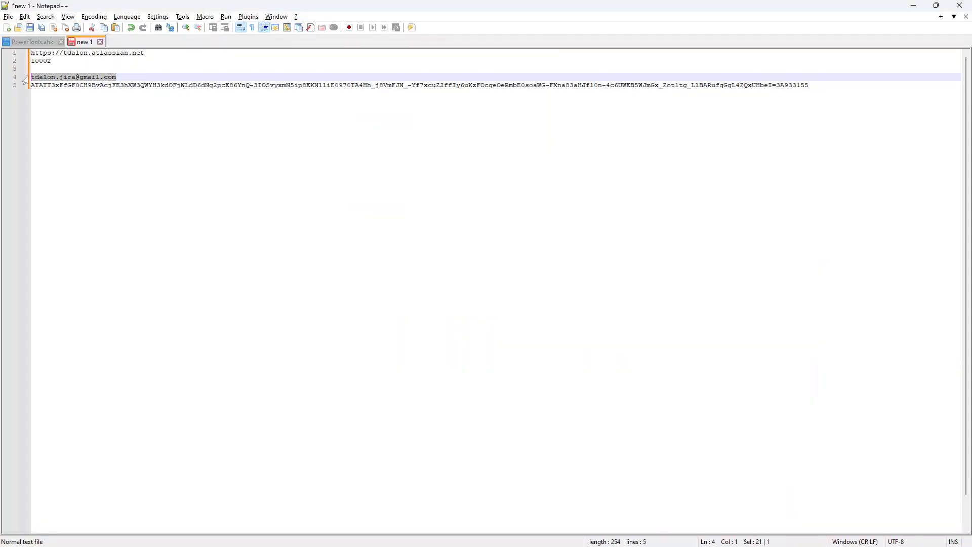
key(alt+Tab)
click(424, 253)
key(ctrl+v)
Paste the API token from the Notepad++ note into the Password field and connect to the Jira web source
click(426, 283)
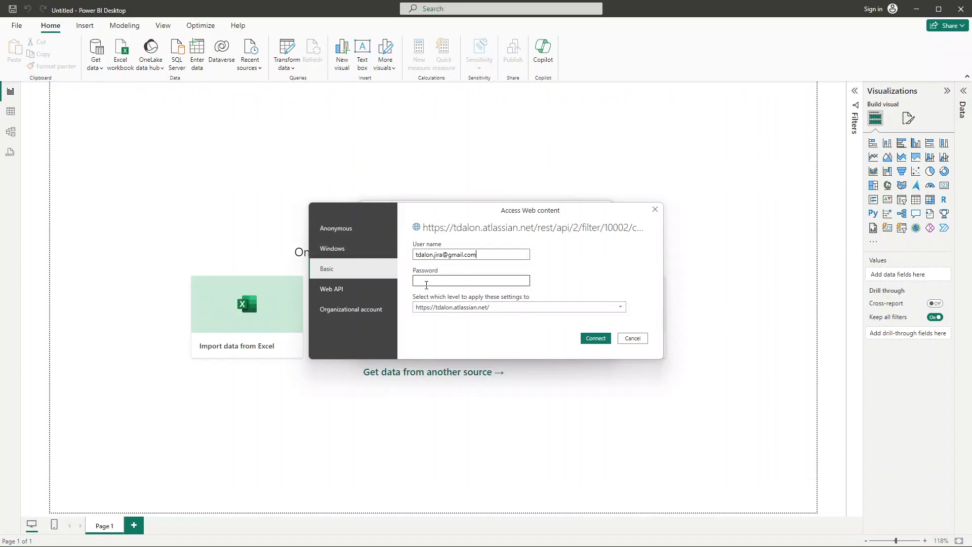
key(alt+Tab)
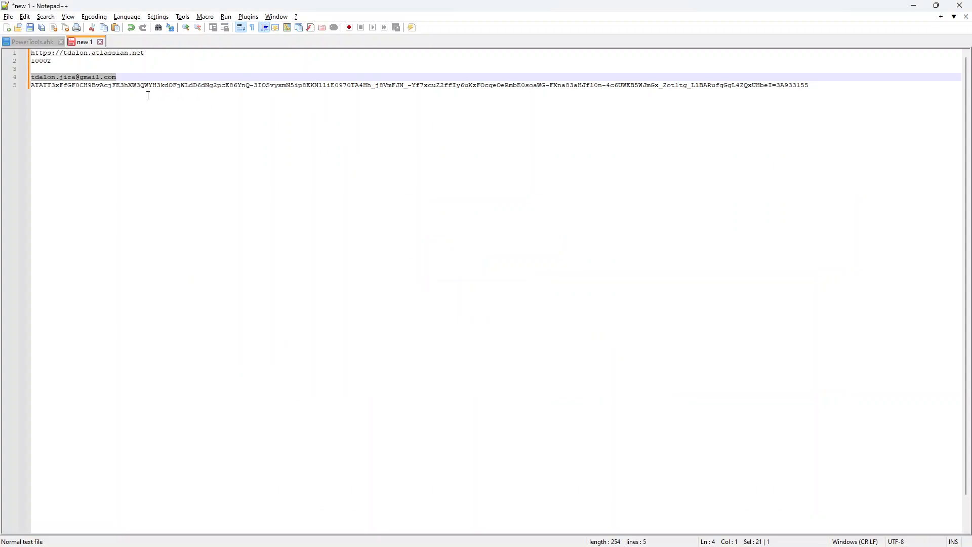
triple_click(801, 85)
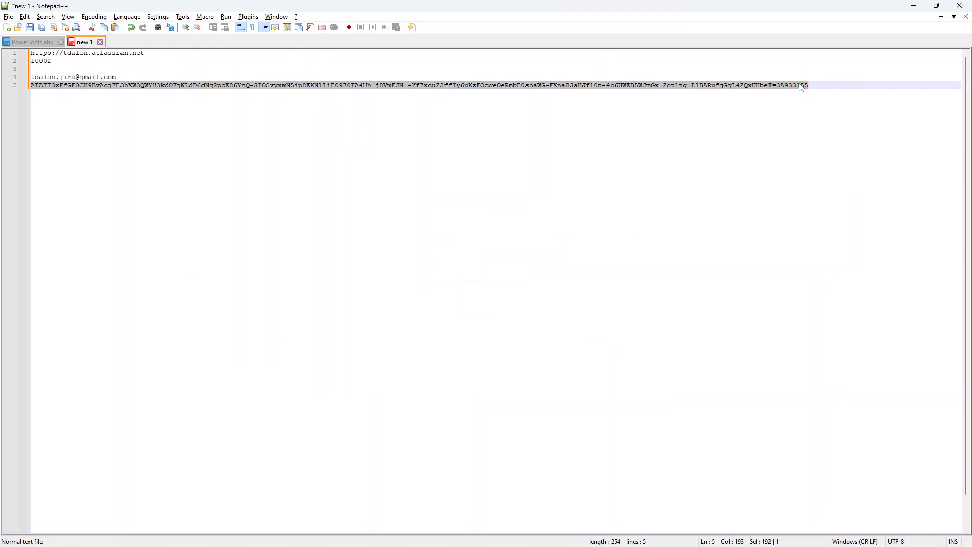
key(alt+Tab)
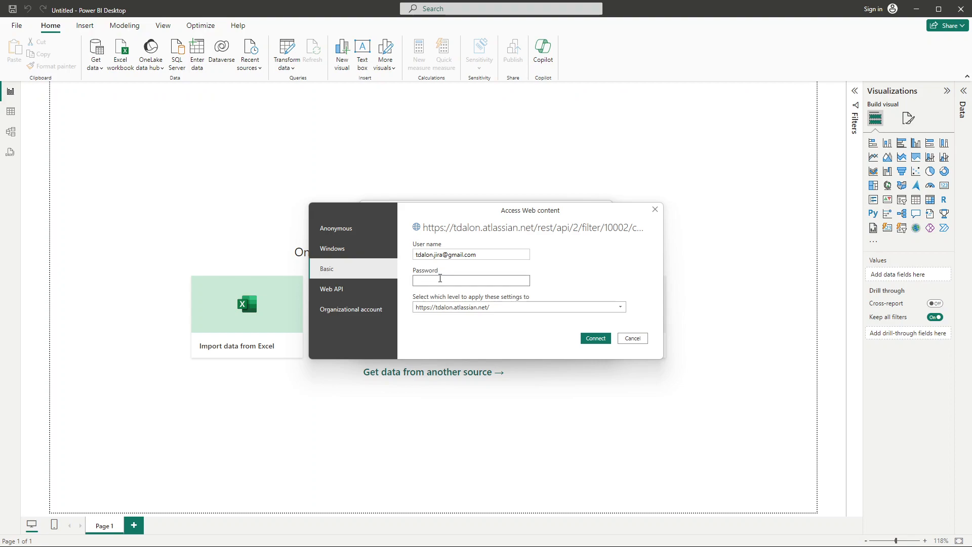
key(ctrl+v)
click(600, 342)
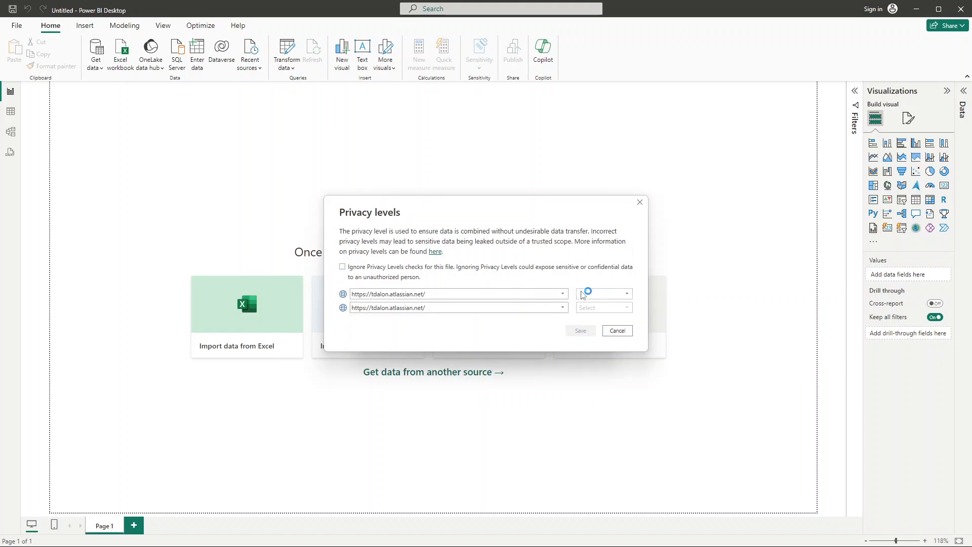
Set the privacy level of the first Atlassian web source to Organizational and save the privacy levels
click(628, 294)
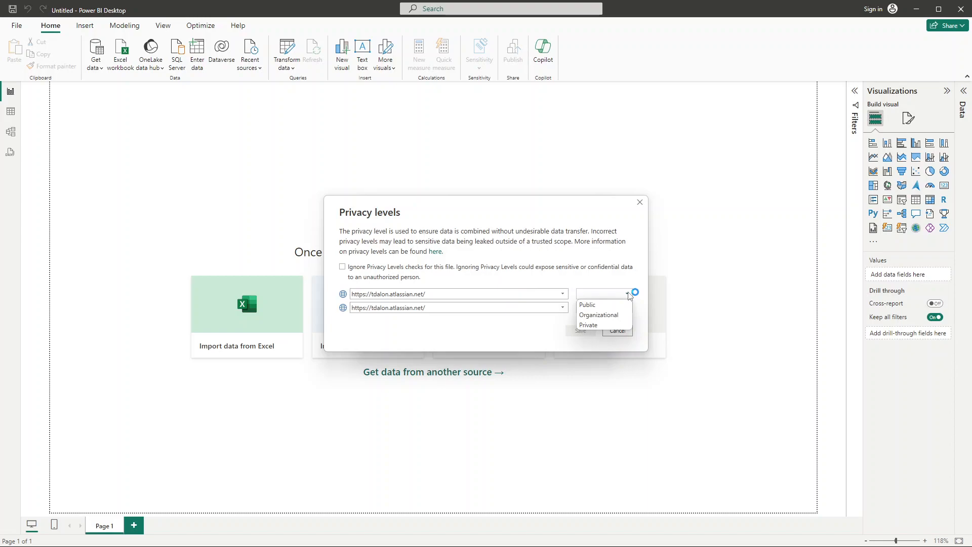
click(598, 315)
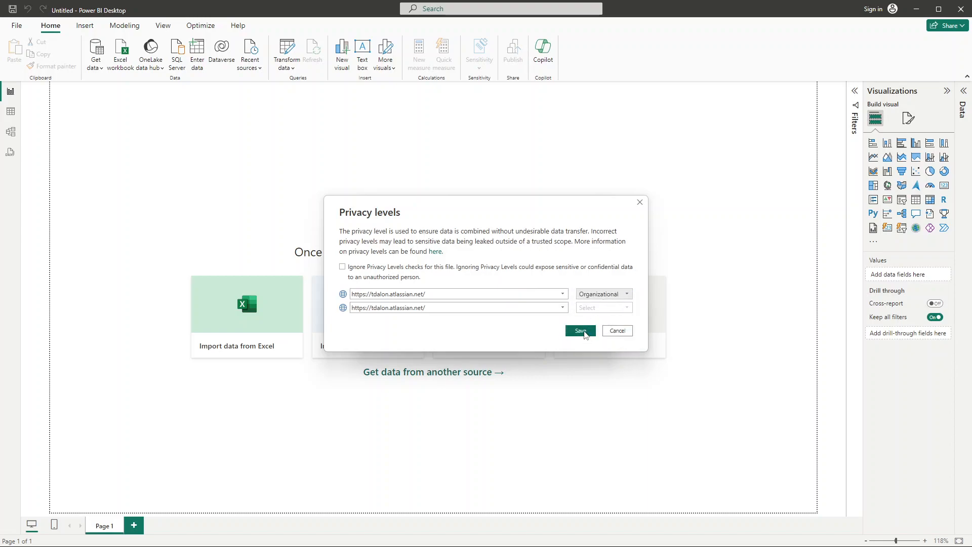
click(581, 331)
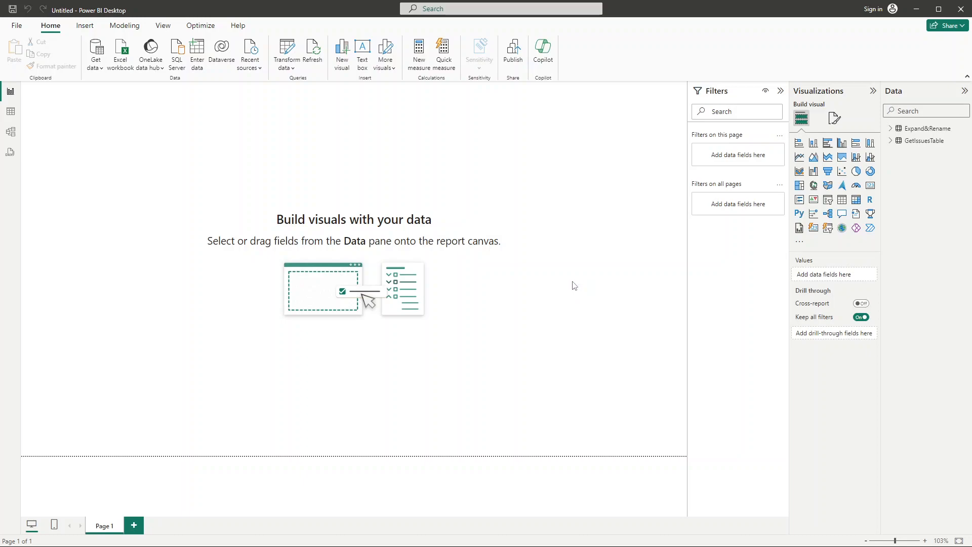
Examine the rows and columns of the GetIssuesTable and Expand&Rename tables in the table view
click(920, 141)
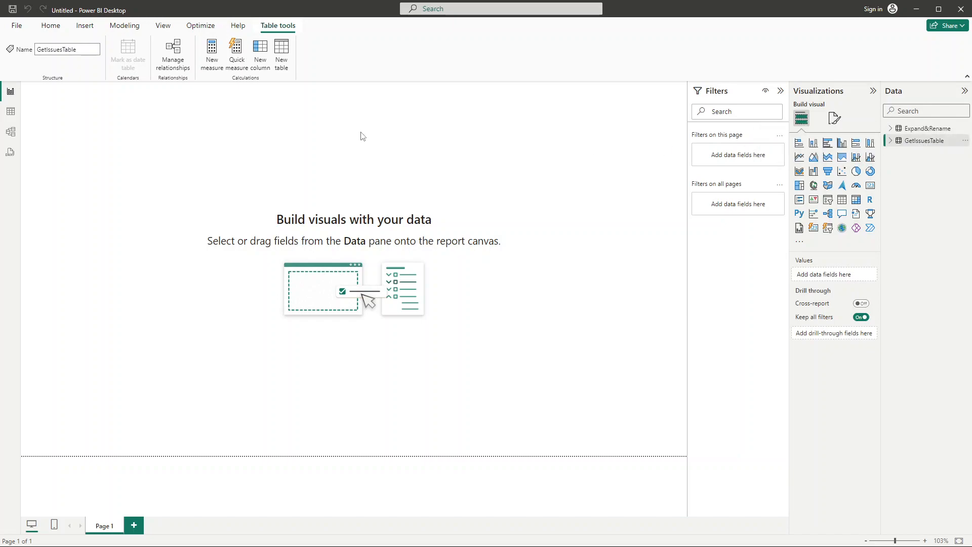
click(11, 114)
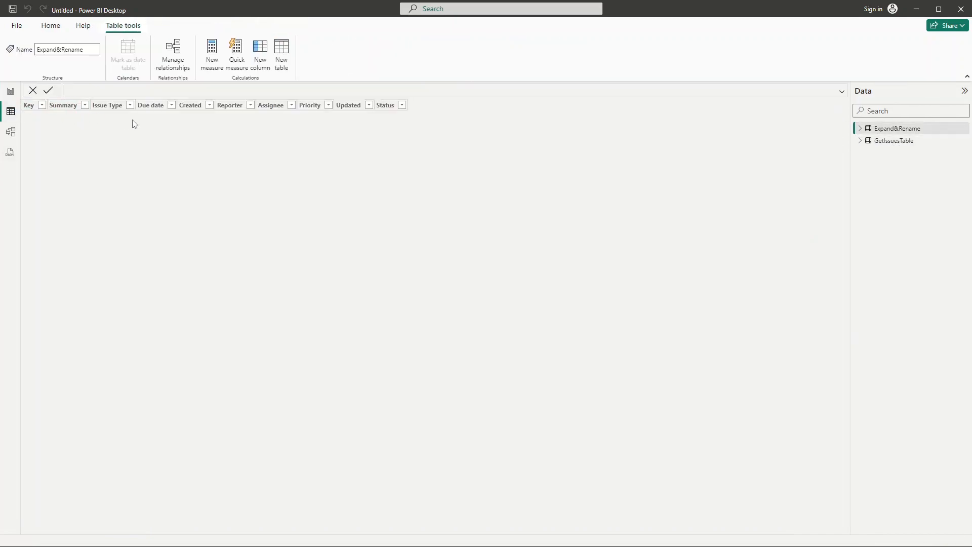
click(890, 141)
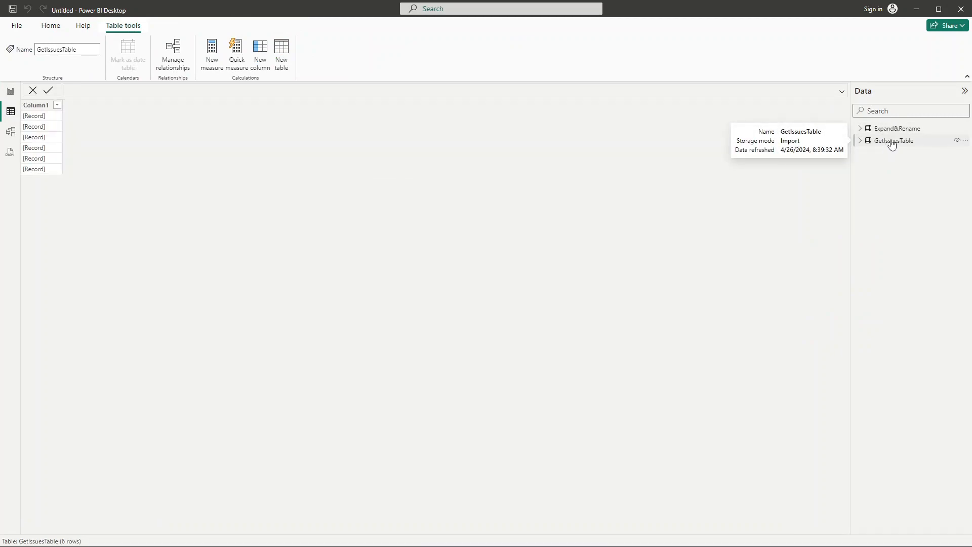
click(860, 141)
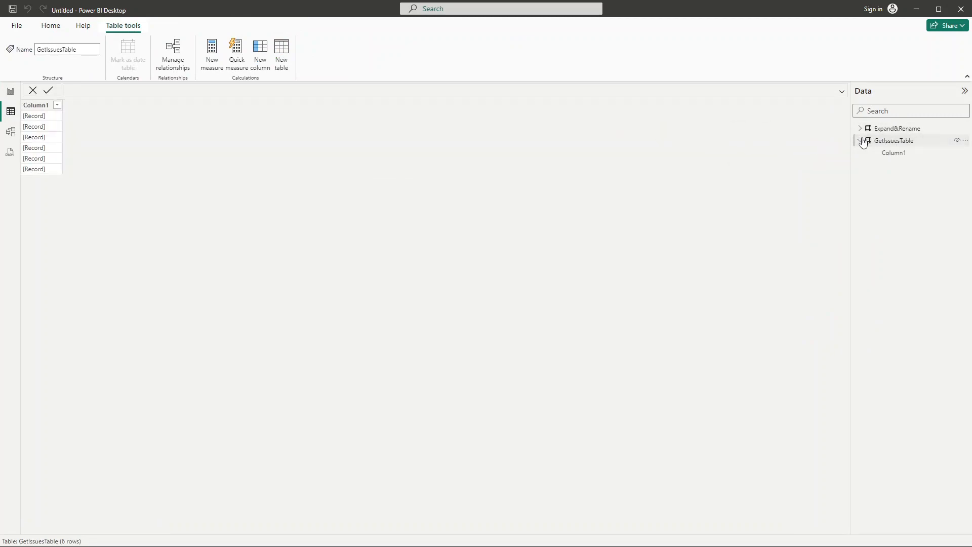
click(893, 129)
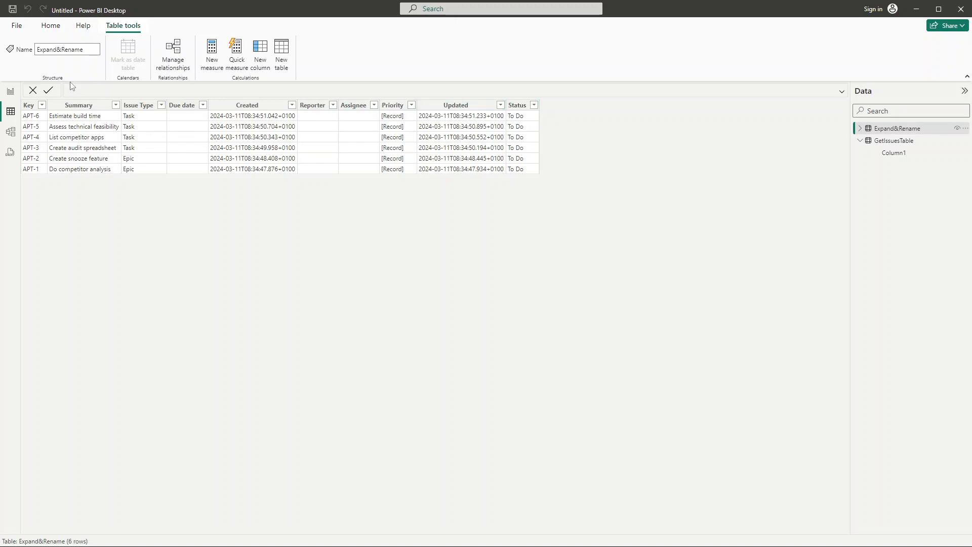
key(alt+Tab)
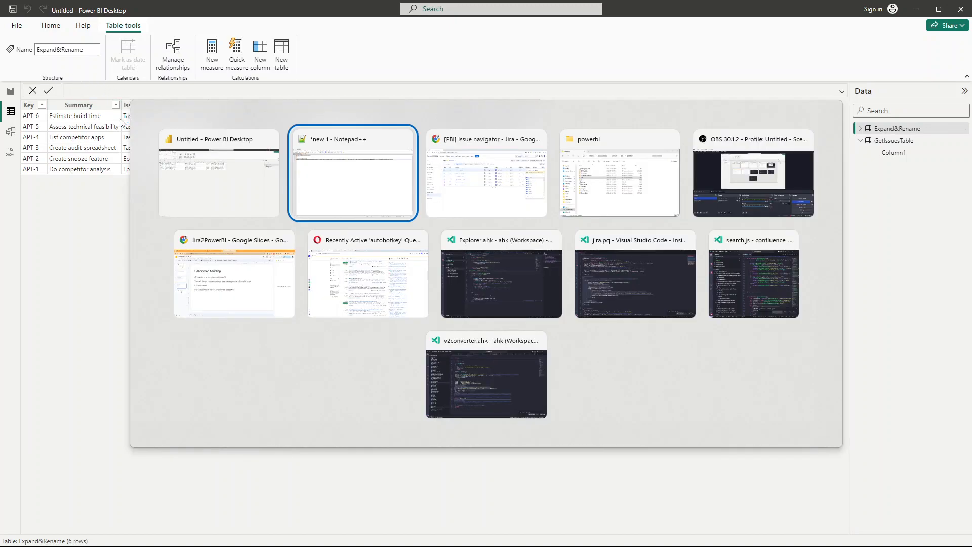
key(Escape)
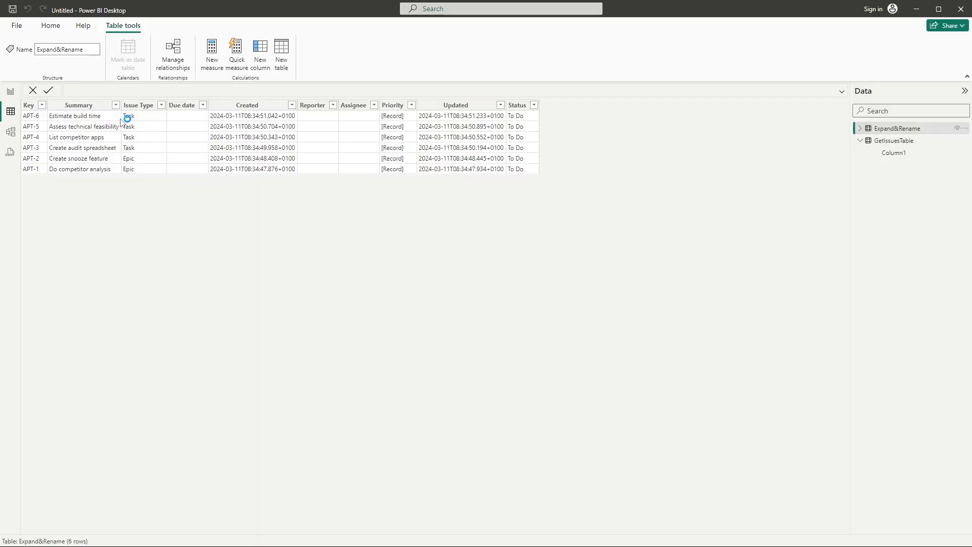
Set the JiraFields parameter to *navigable and apply the change to the imported issue data
click(49, 25)
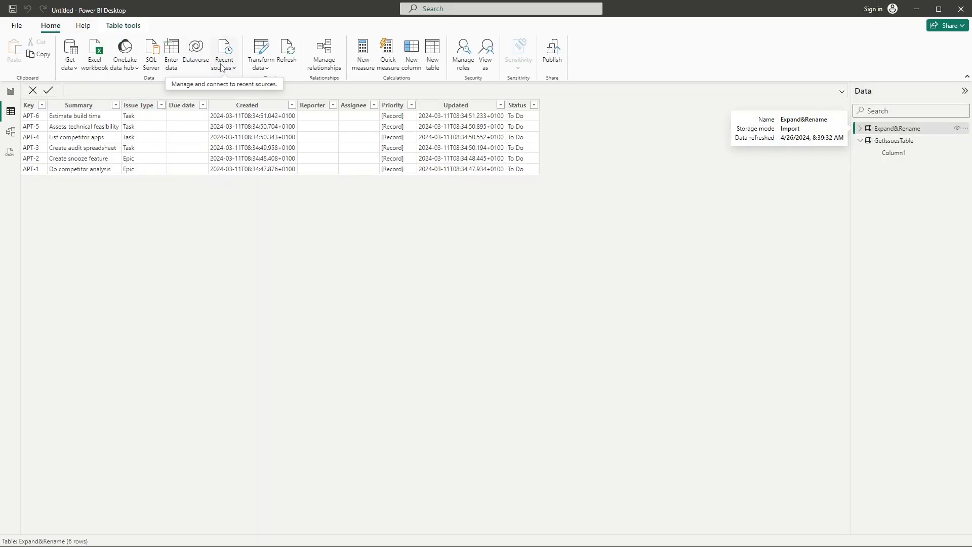
click(261, 67)
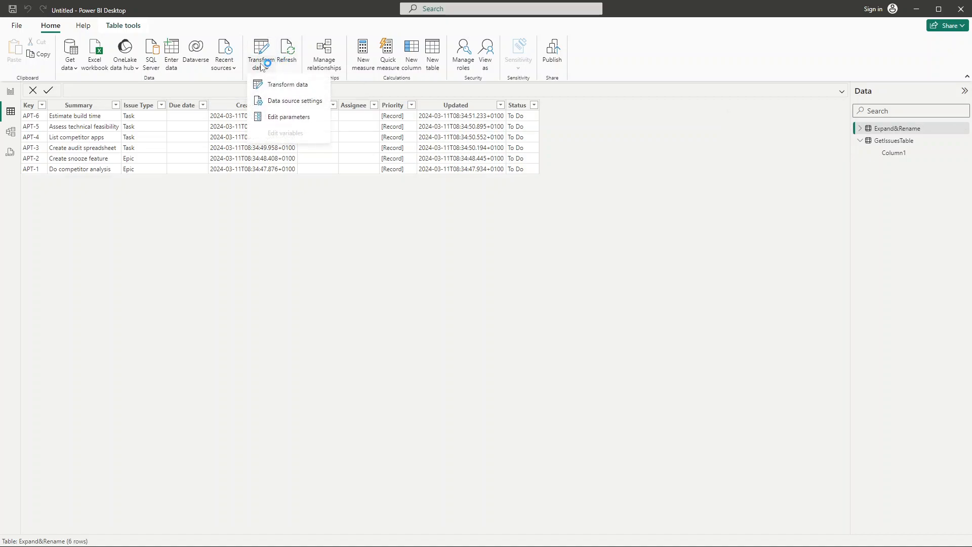
click(265, 117)
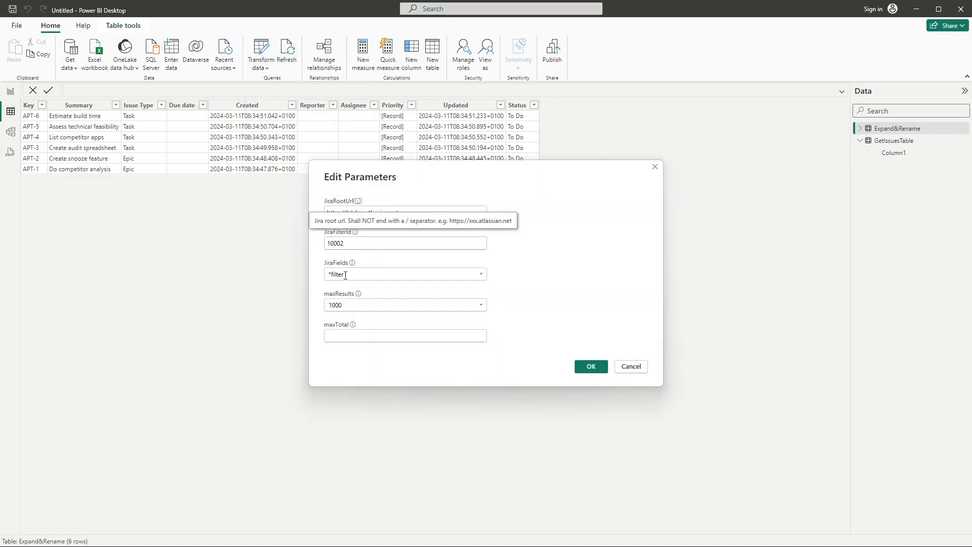
click(481, 274)
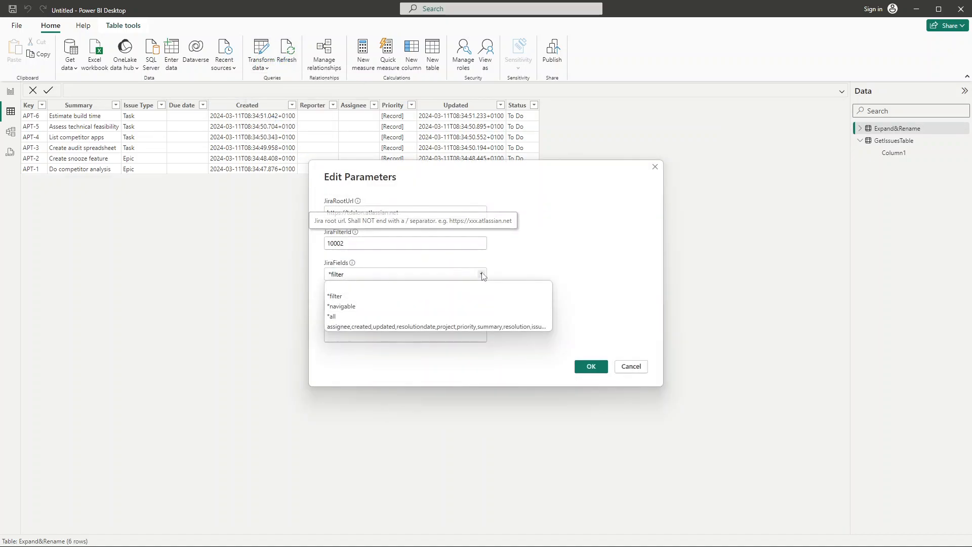
click(381, 309)
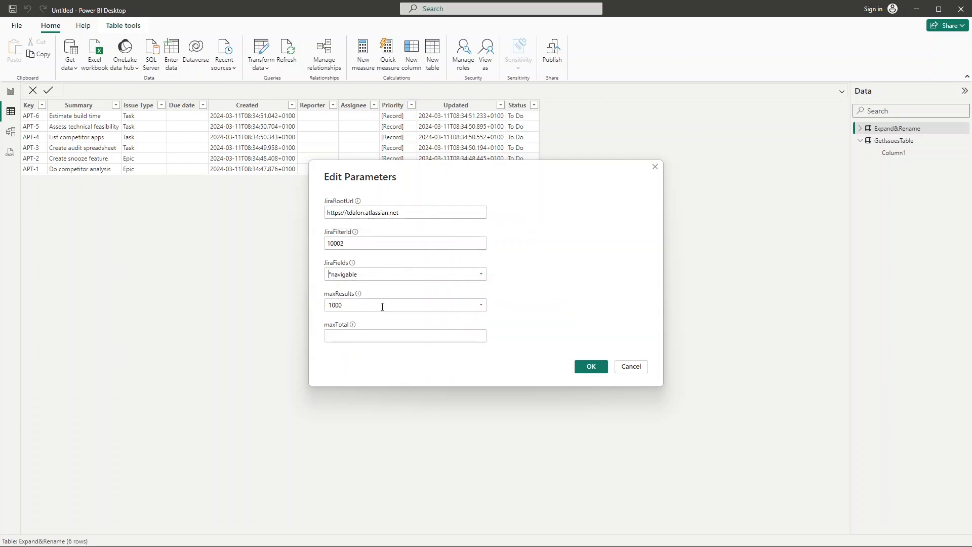
click(590, 367)
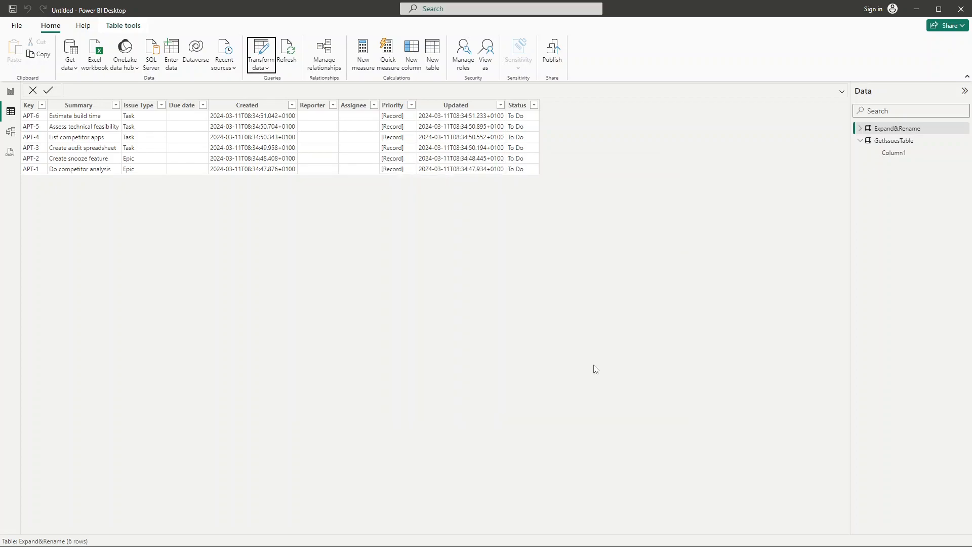
click(730, 92)
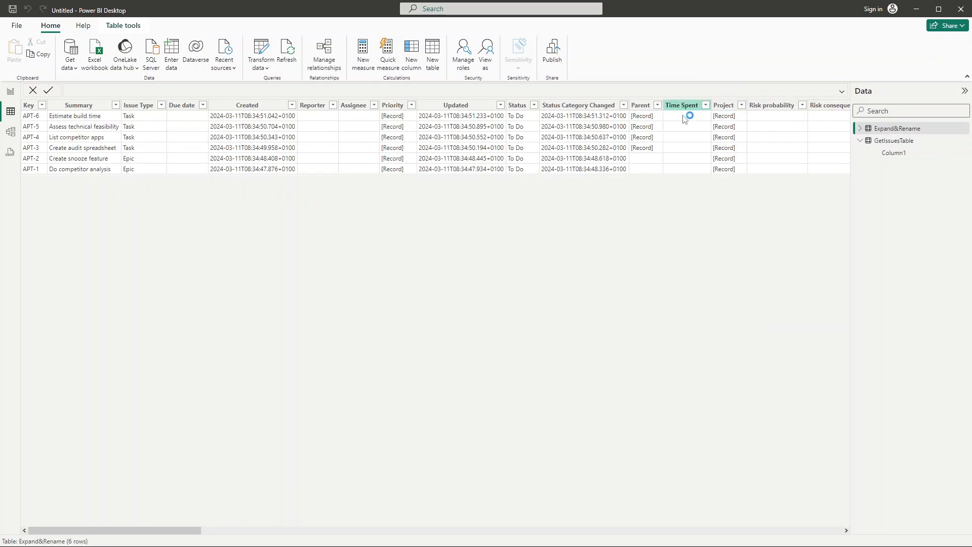
drag(160, 533, 120, 544)
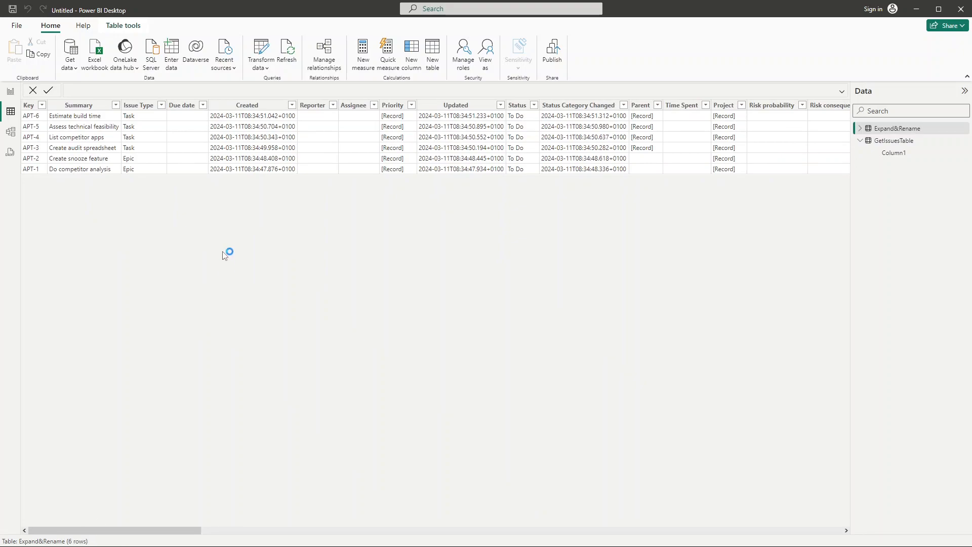
Review the Jira source's Basic credentials and privacy level under the global permissions of the data source settings, leaving them unedited
click(262, 69)
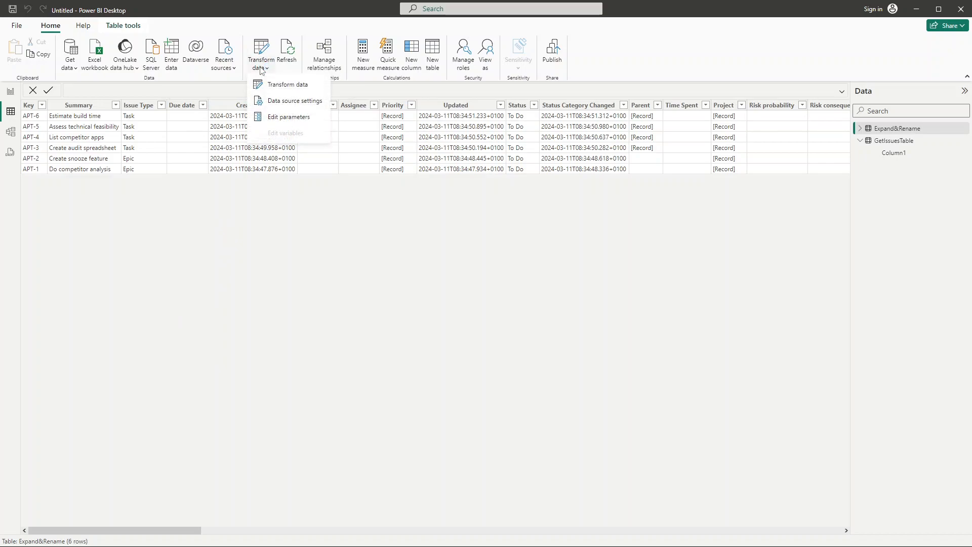
click(275, 103)
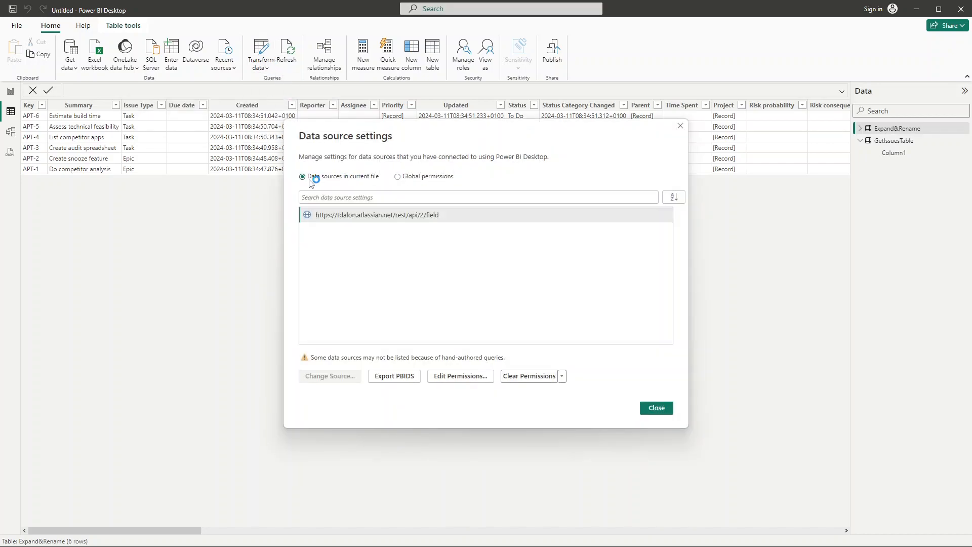
click(398, 177)
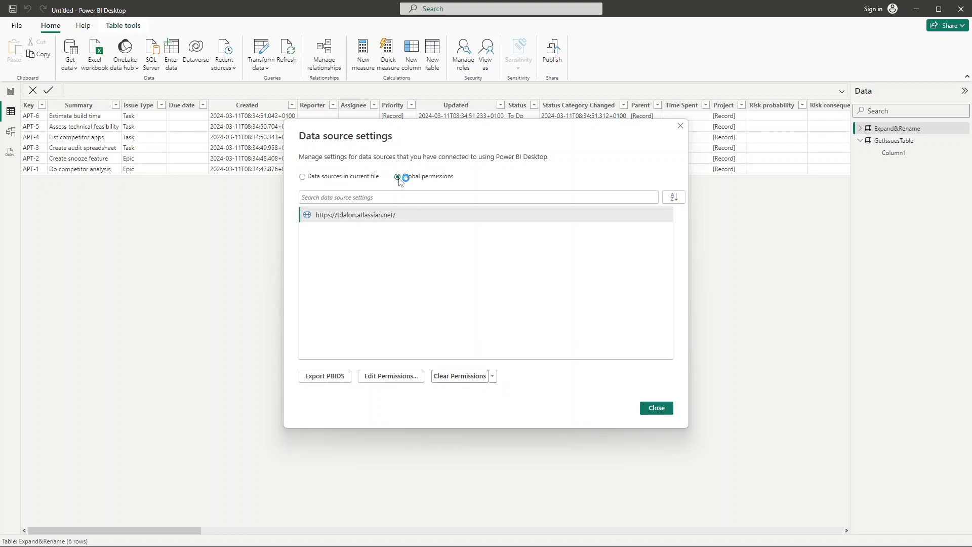
click(381, 218)
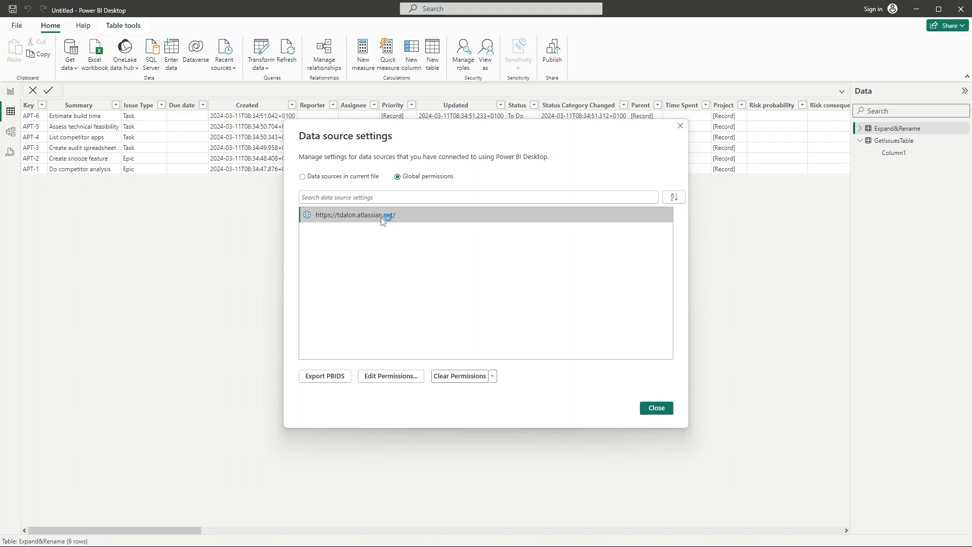
click(396, 377)
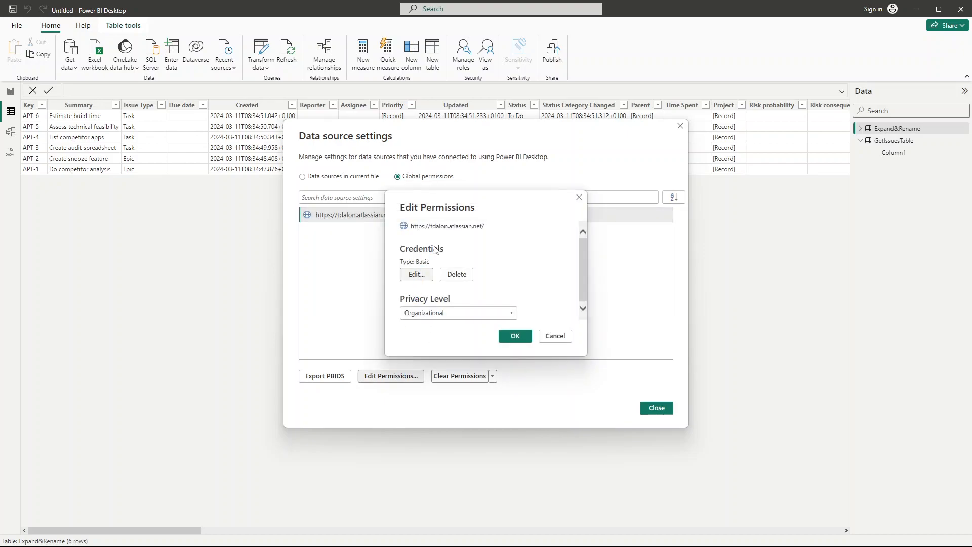
click(423, 275)
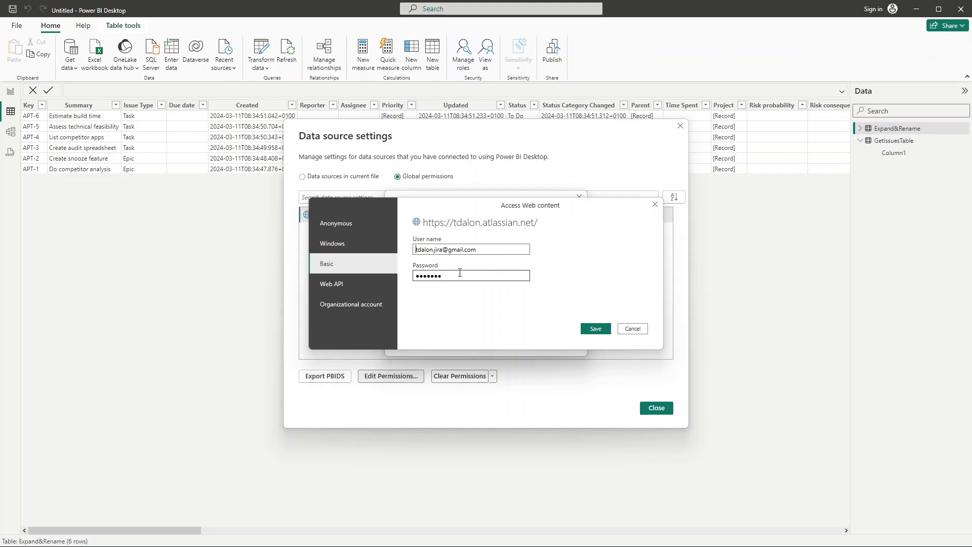
click(633, 329)
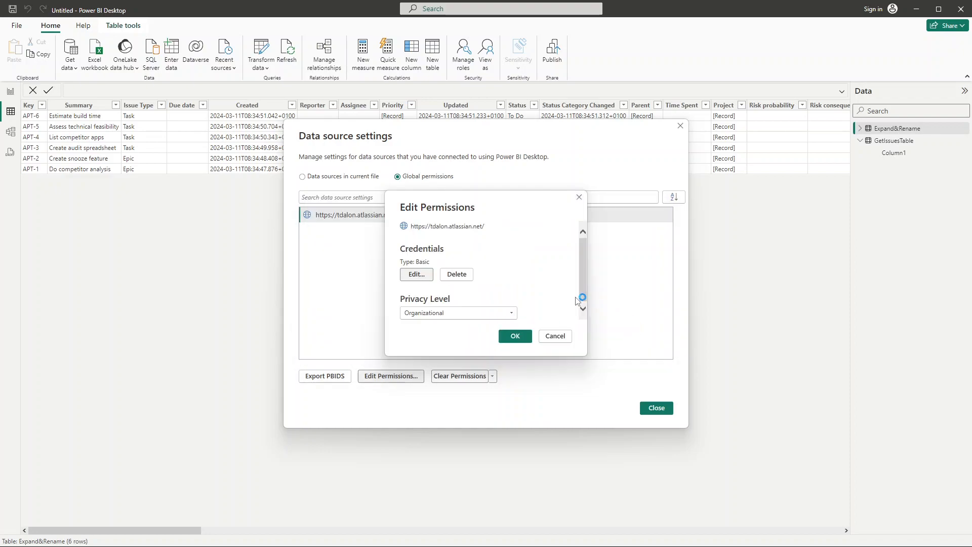
click(558, 336)
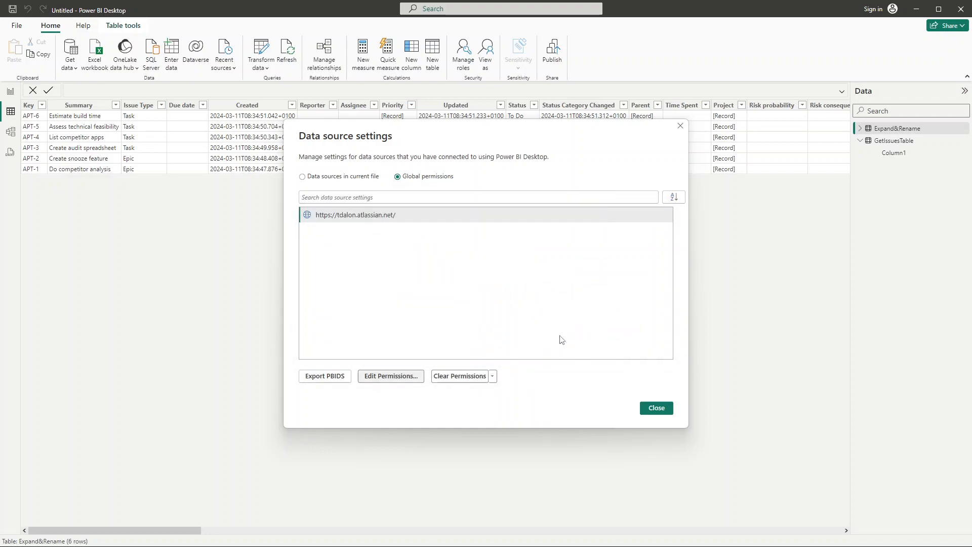
click(656, 408)
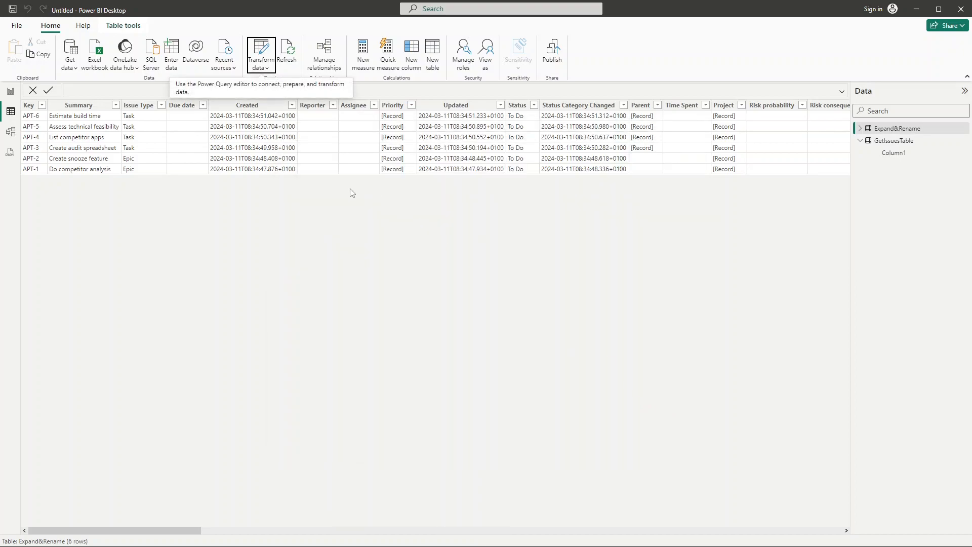
Open the Power Query Editor and refresh the preview of the Expand&Rename query
click(260, 65)
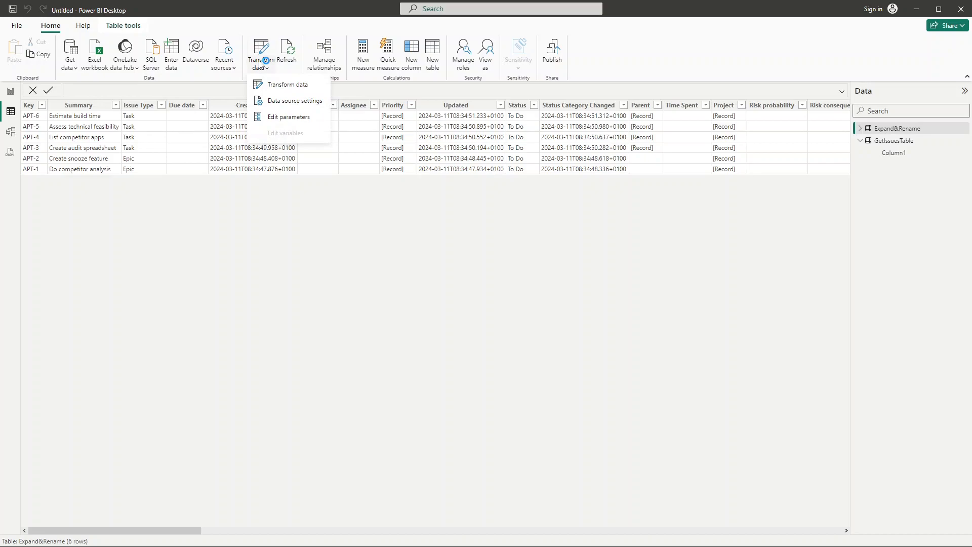
click(274, 90)
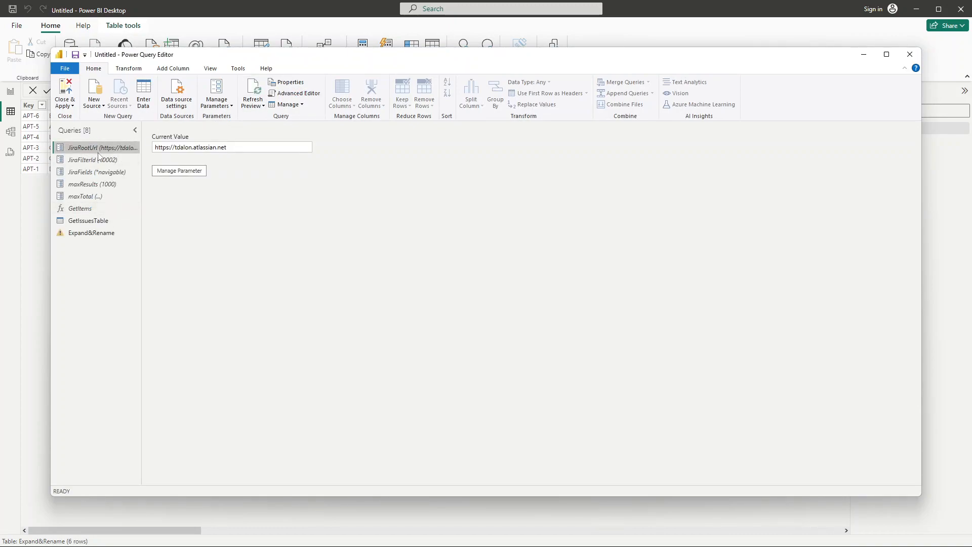
click(92, 233)
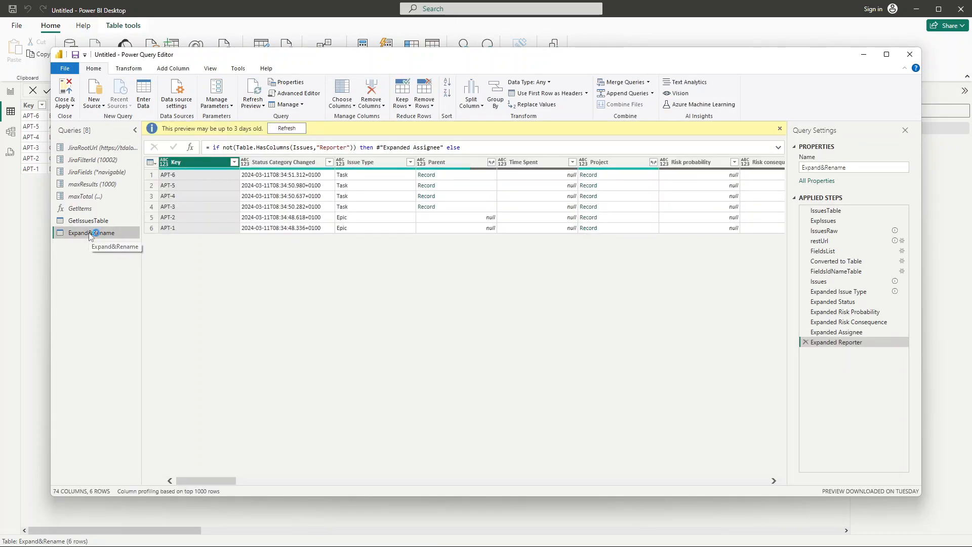
click(287, 128)
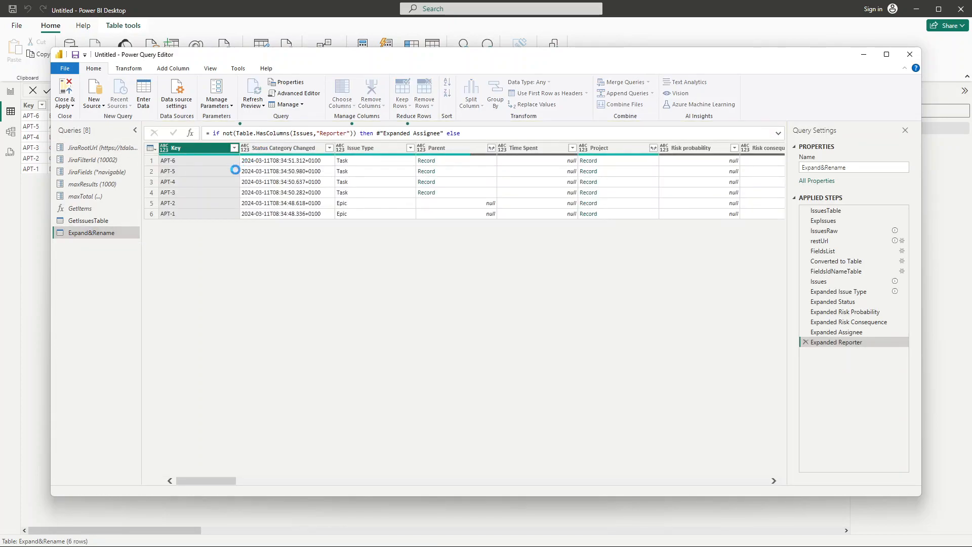
Inspect the JiraRootUrl parameter's definition and description in Manage Parameters, and close it without changes
click(97, 149)
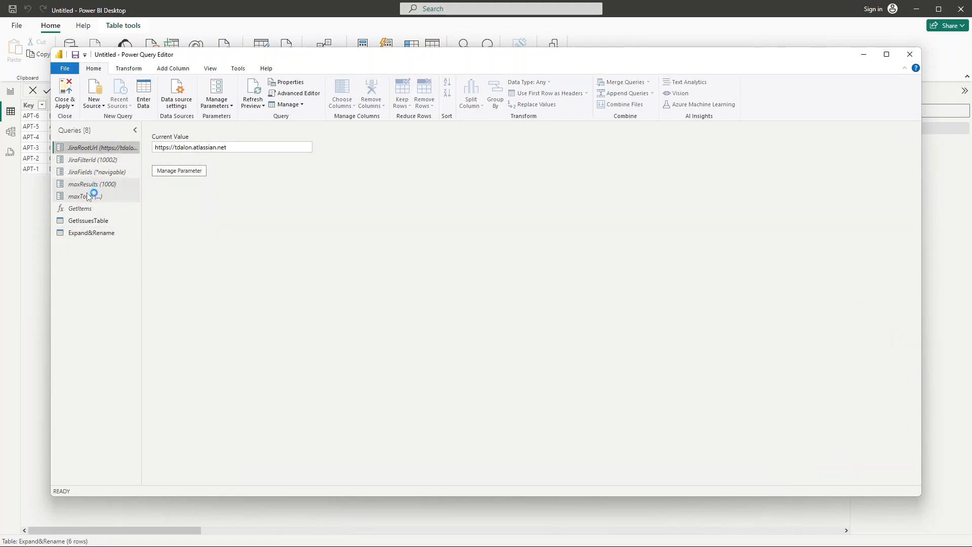
click(186, 174)
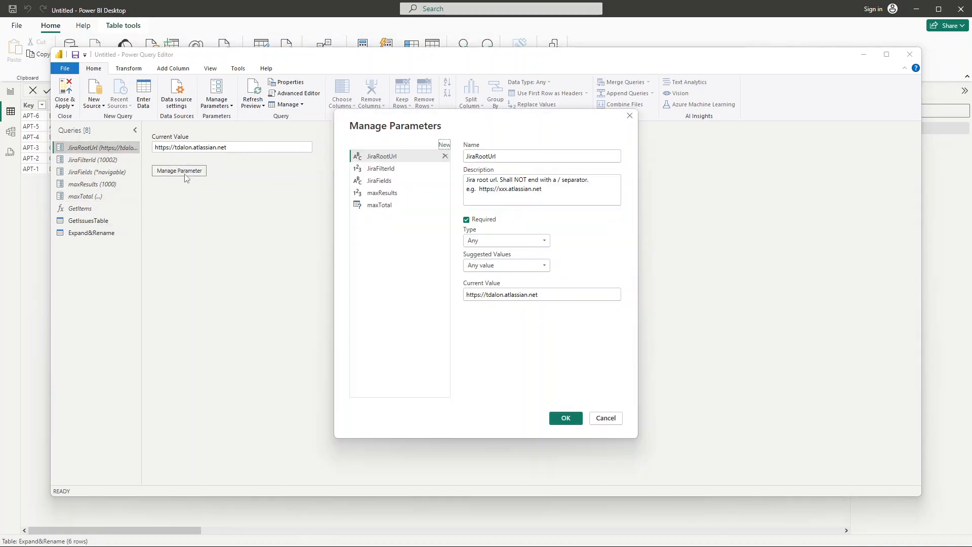
click(540, 190)
click(606, 418)
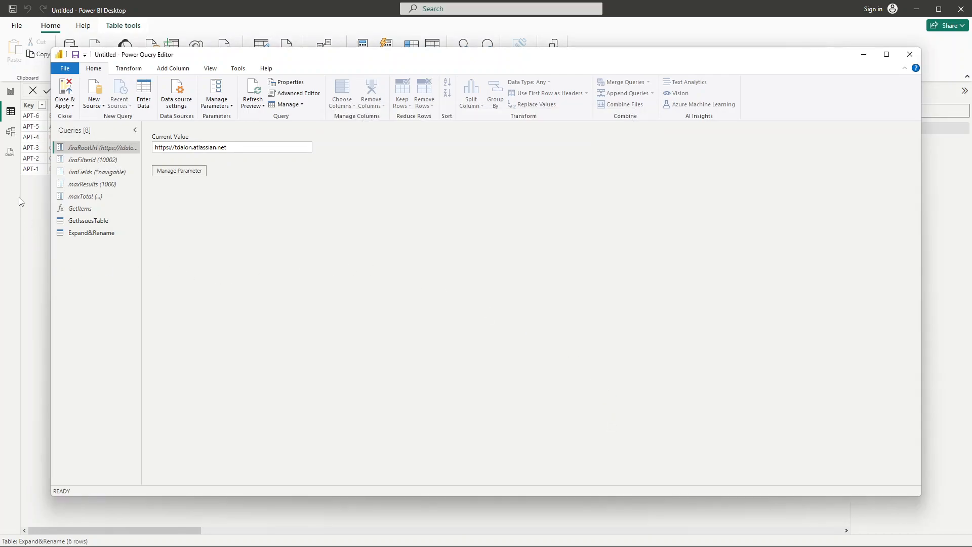
Inspect the GetItems function's full code in the Advanced Editor, including its long request URL line, and close it without changes
click(83, 208)
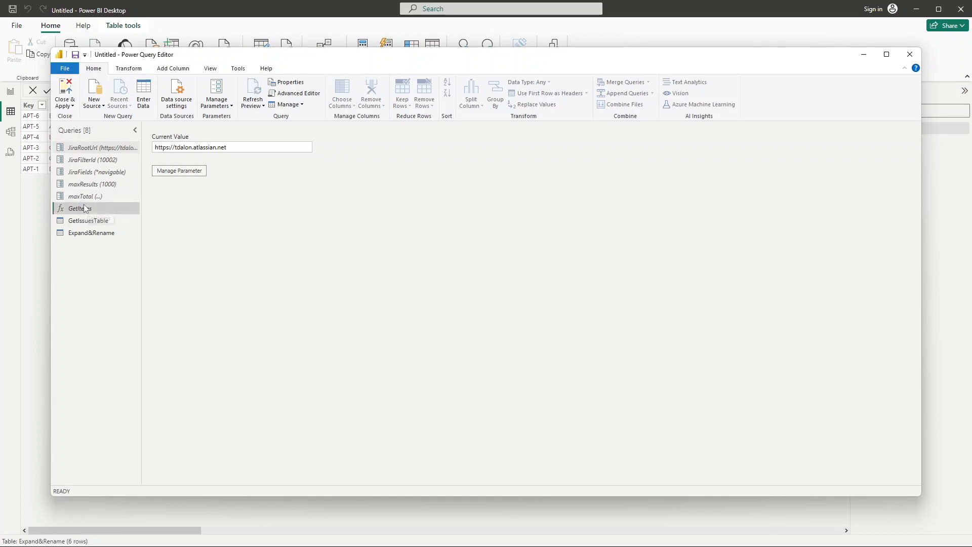
click(307, 94)
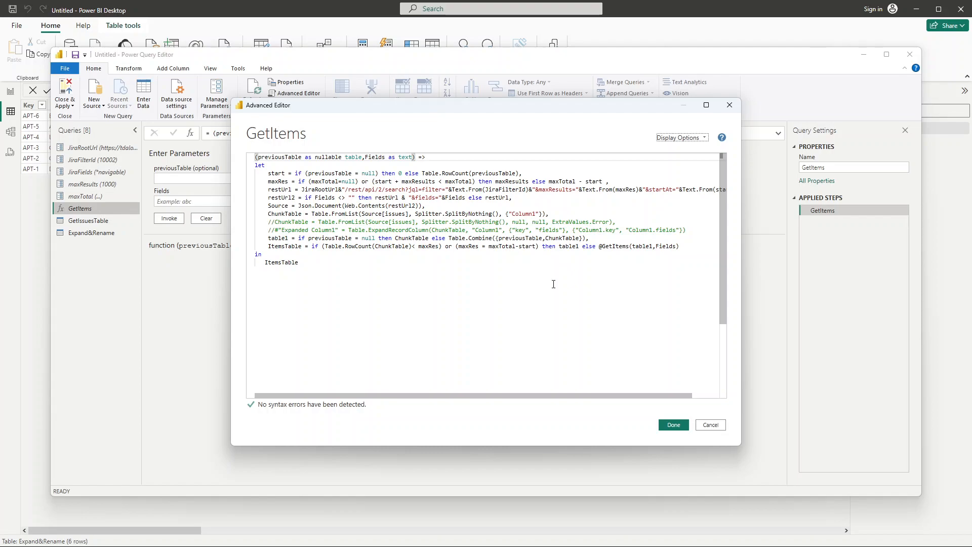
drag(545, 395, 572, 397)
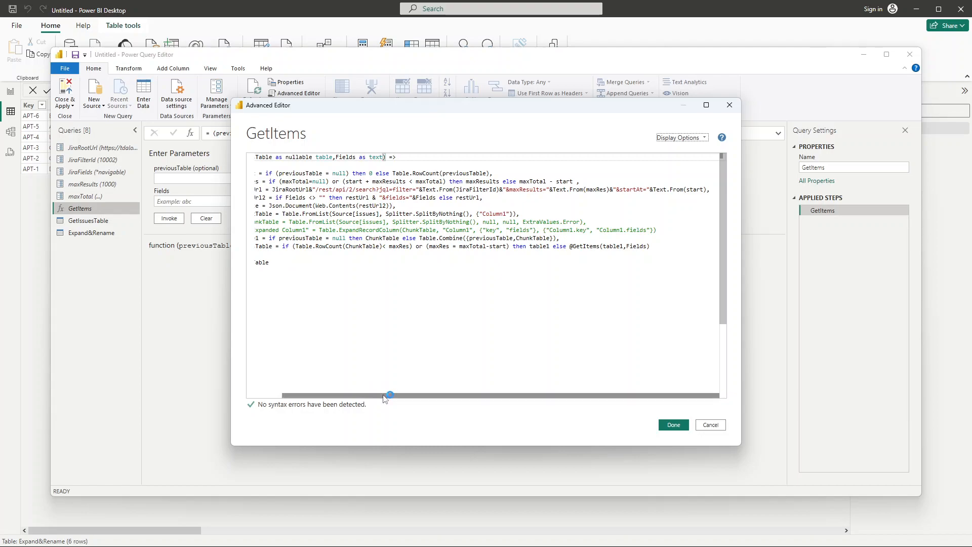
drag(377, 395, 349, 396)
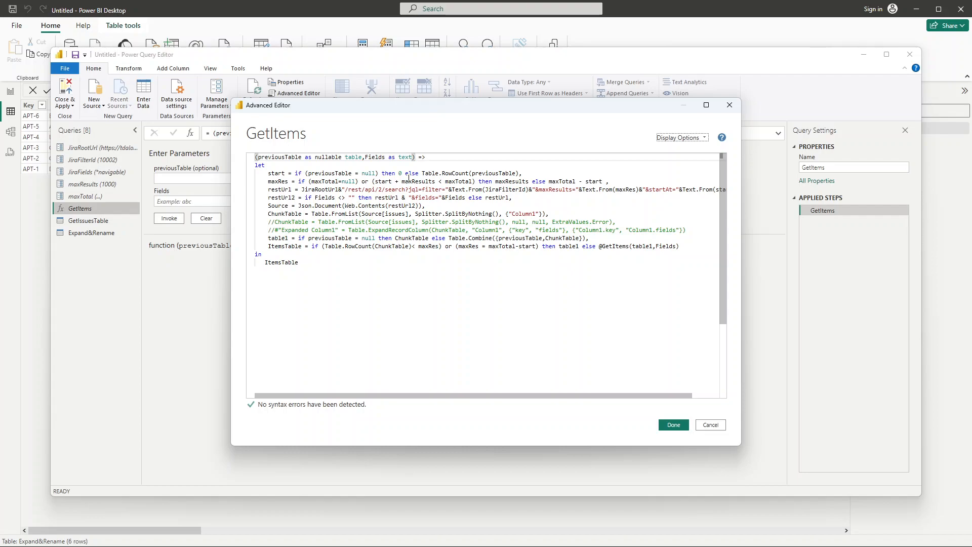
click(714, 425)
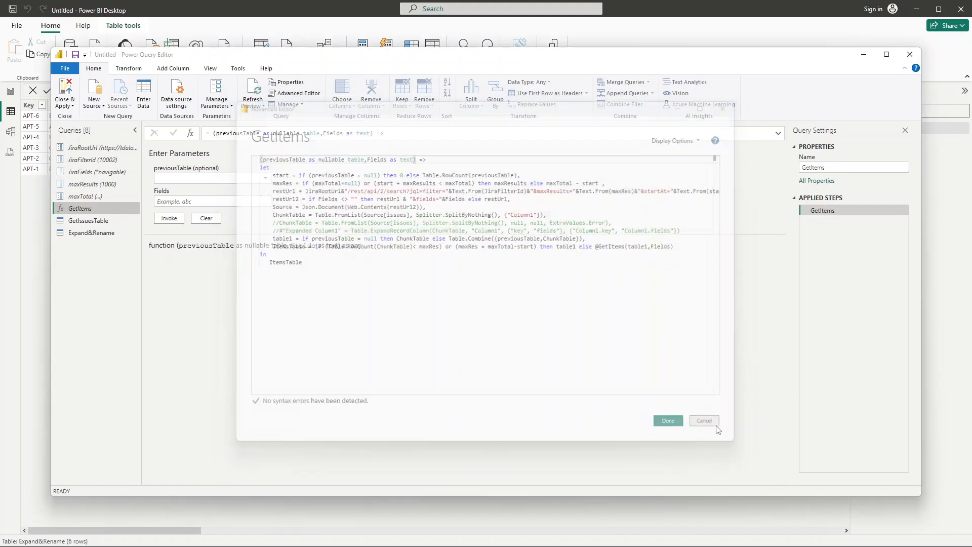
Examine the GetIssuesTable query's code in the Advanced Editor, highlighting the GetItems call and the /rest/api/2/filter/ path, and cancel without editing
click(99, 222)
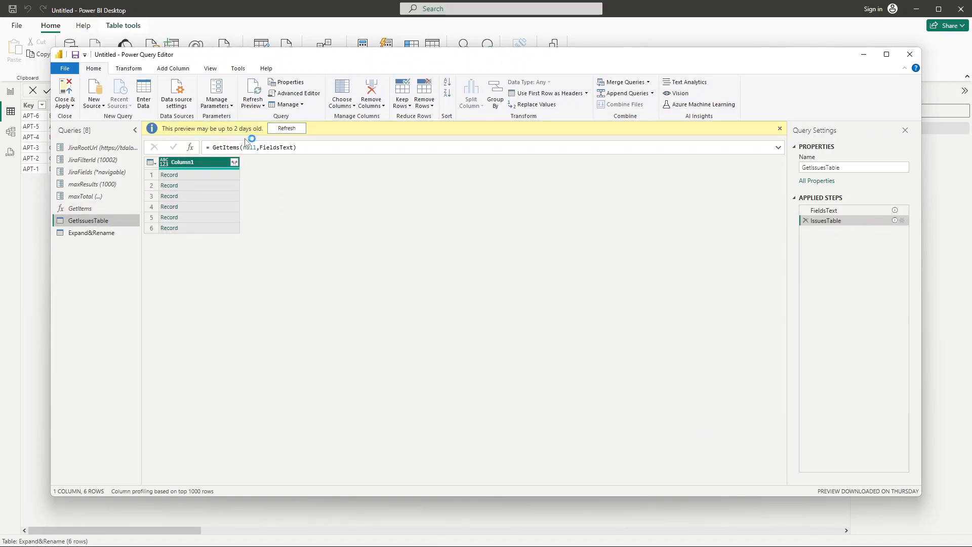
click(294, 93)
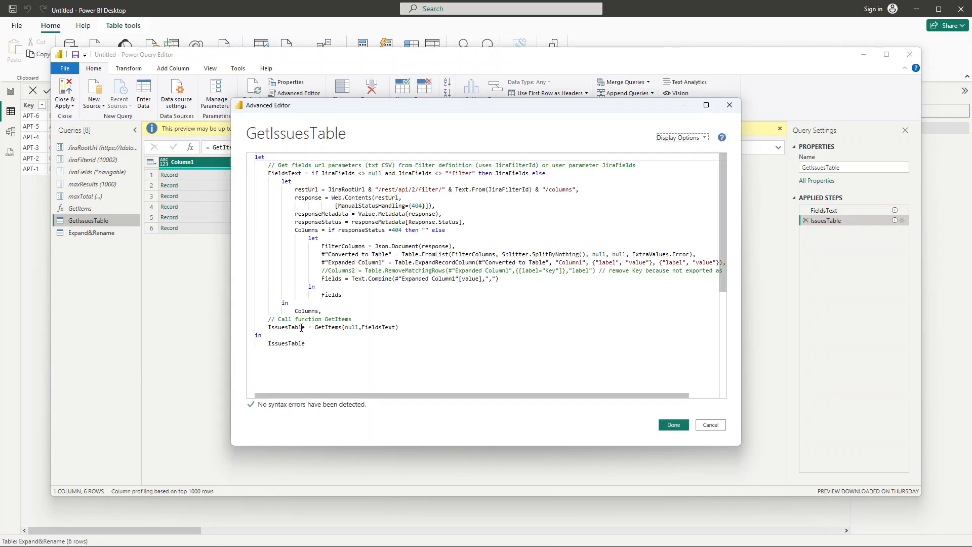
drag(315, 328, 410, 324)
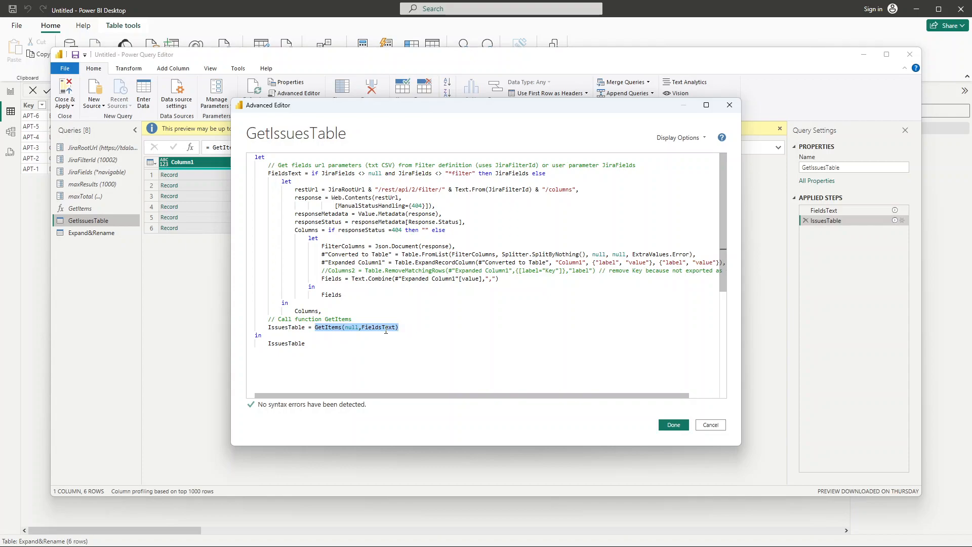
click(315, 188)
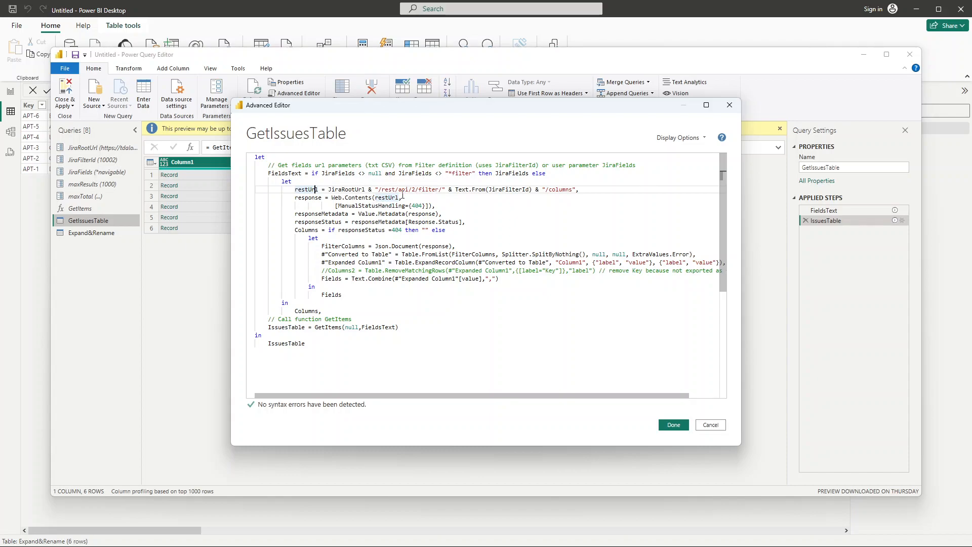
drag(378, 189, 444, 197)
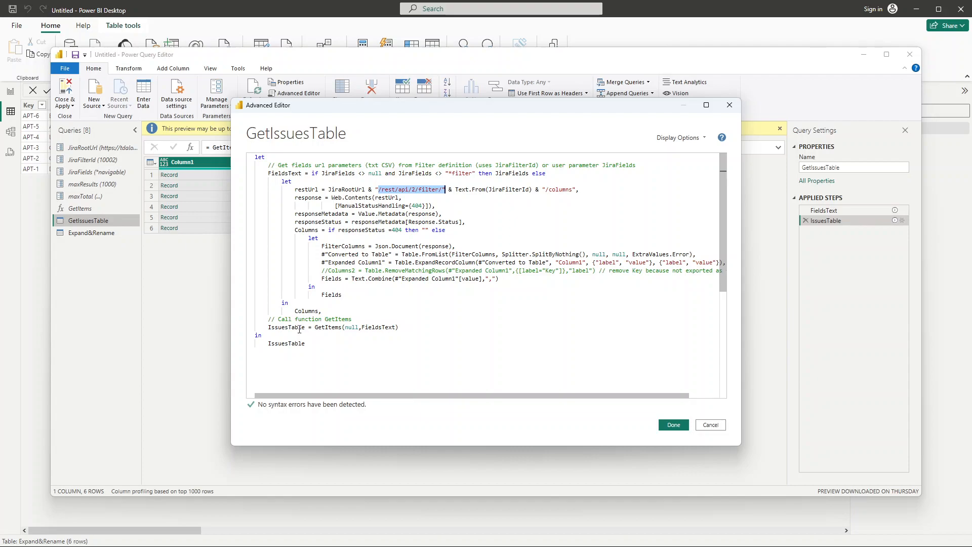
click(710, 424)
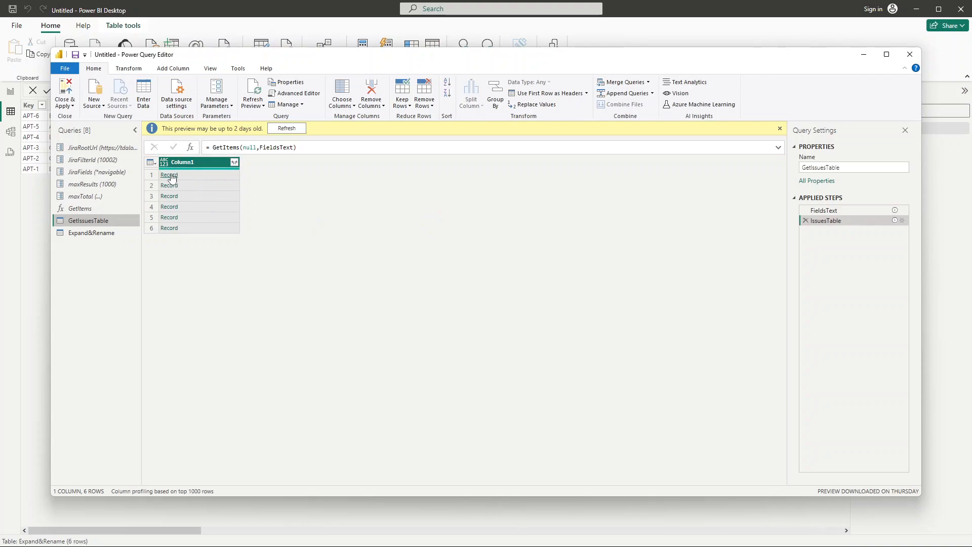
Review the Expand&Rename query's code in the Advanced Editor, from the field extraction to the specific field expansions, and close the editor
click(99, 234)
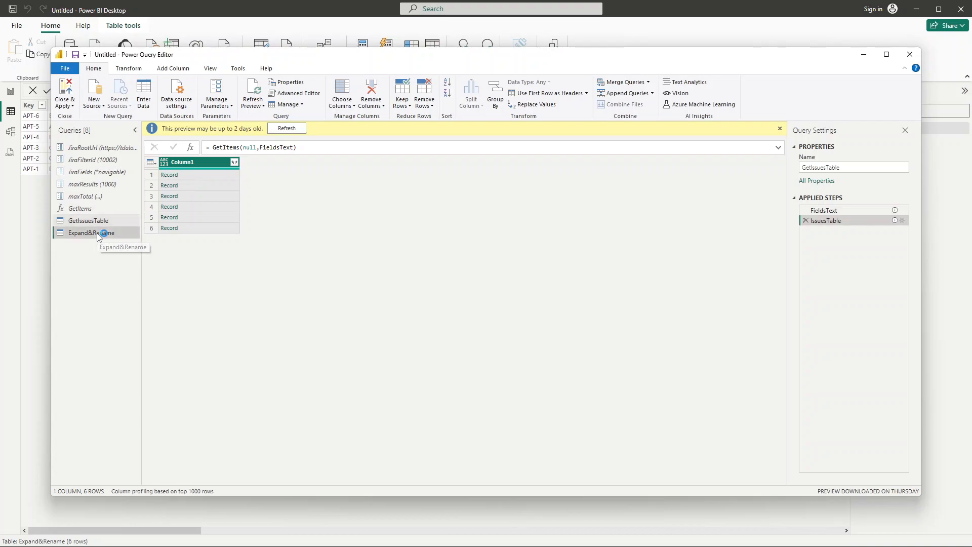
click(284, 96)
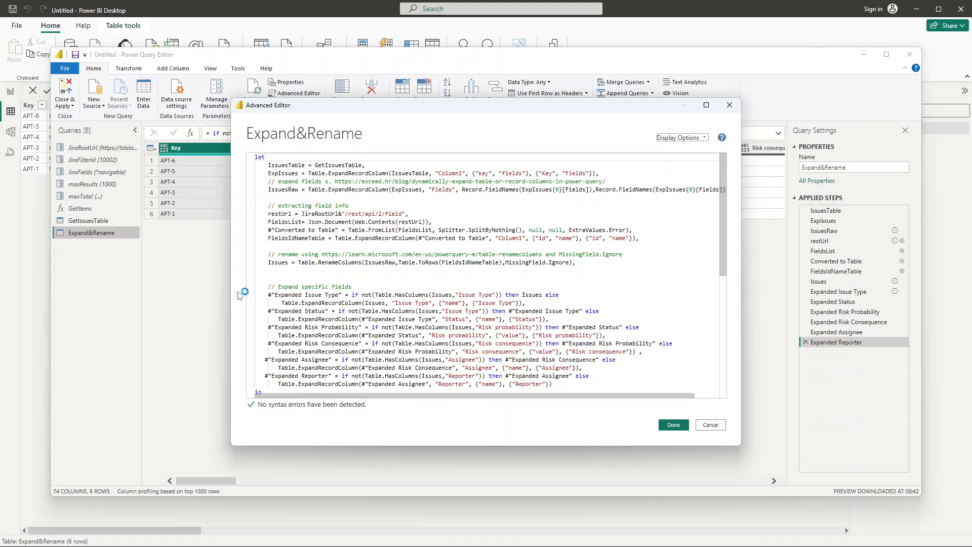
scroll(424, 323, down, 1)
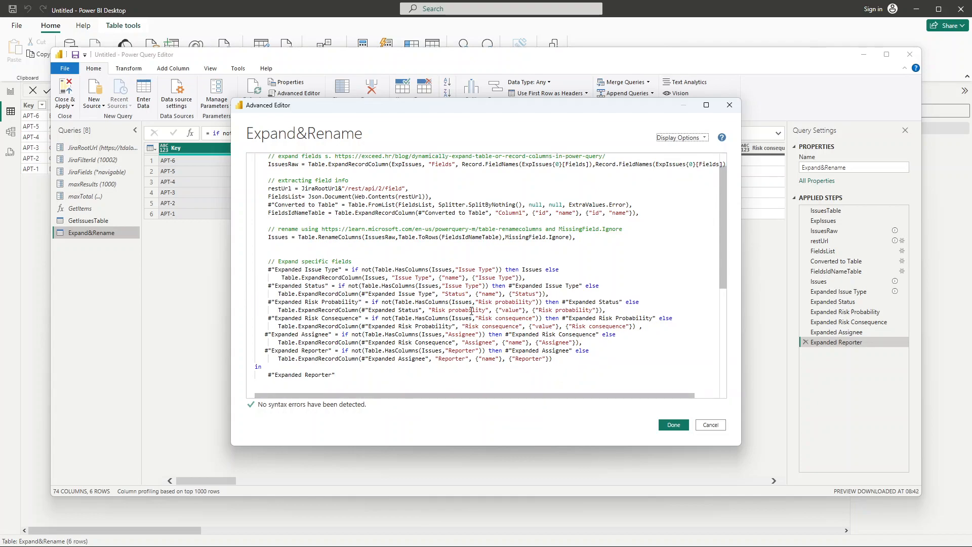
scroll(471, 311, down, 1)
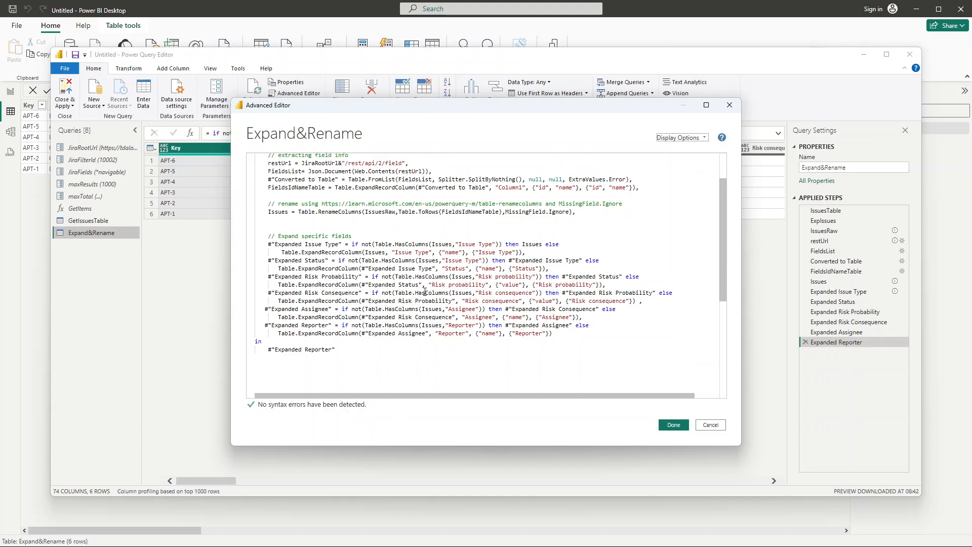
scroll(424, 292, up, 2)
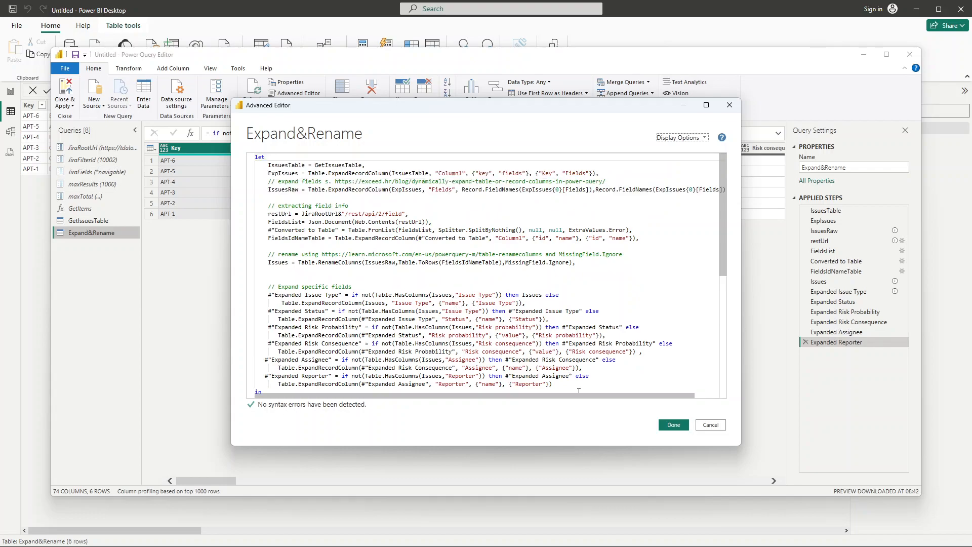
click(673, 424)
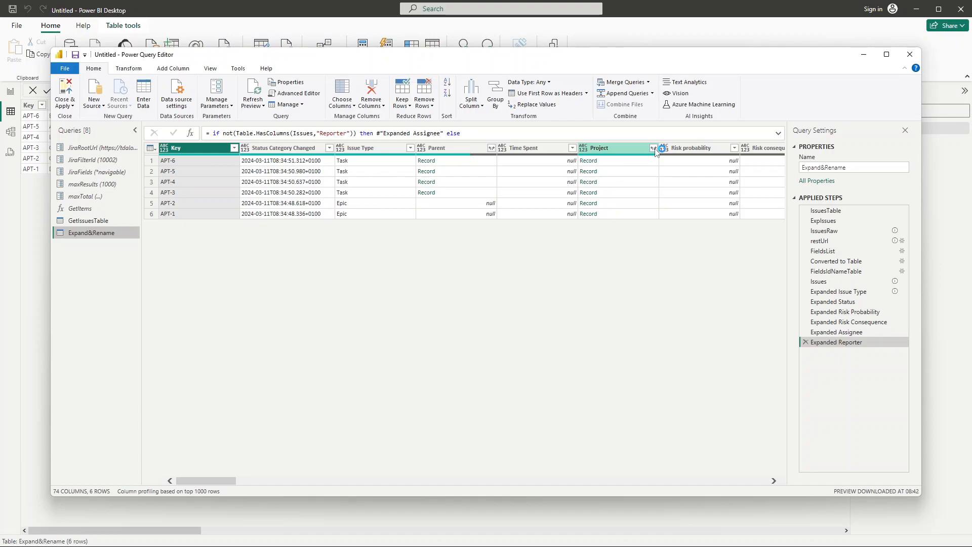
Look through the columns in the Expand&Rename preview, from Key and Project onward, to examine how the issue fields are expanded
mouse_move(703, 159)
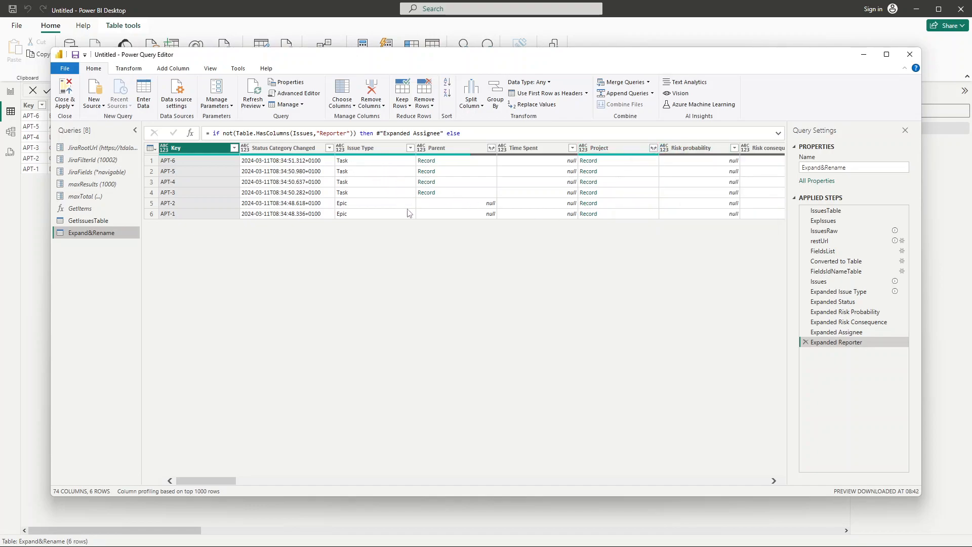
click(773, 481)
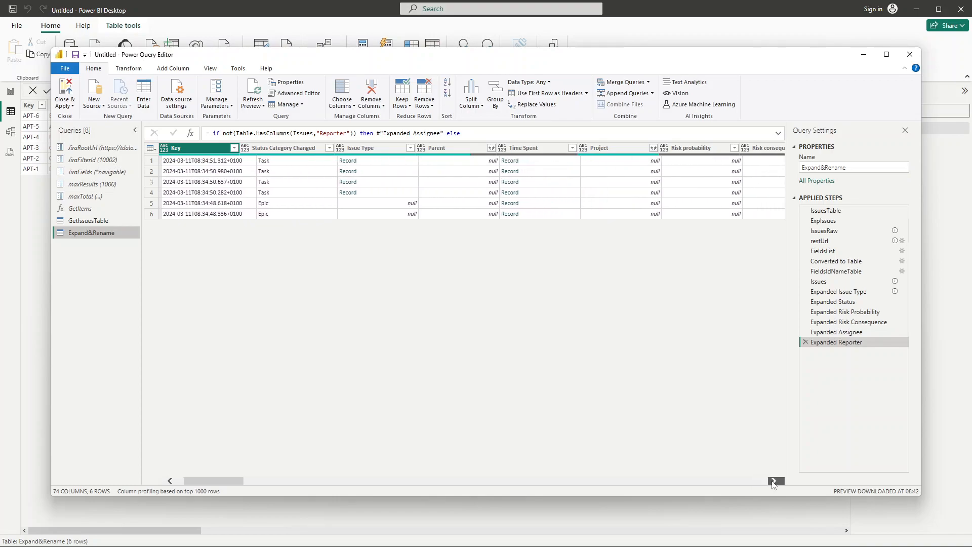
click(773, 481)
click(773, 481)
click(774, 481)
click(774, 481)
click(773, 481)
click(773, 482)
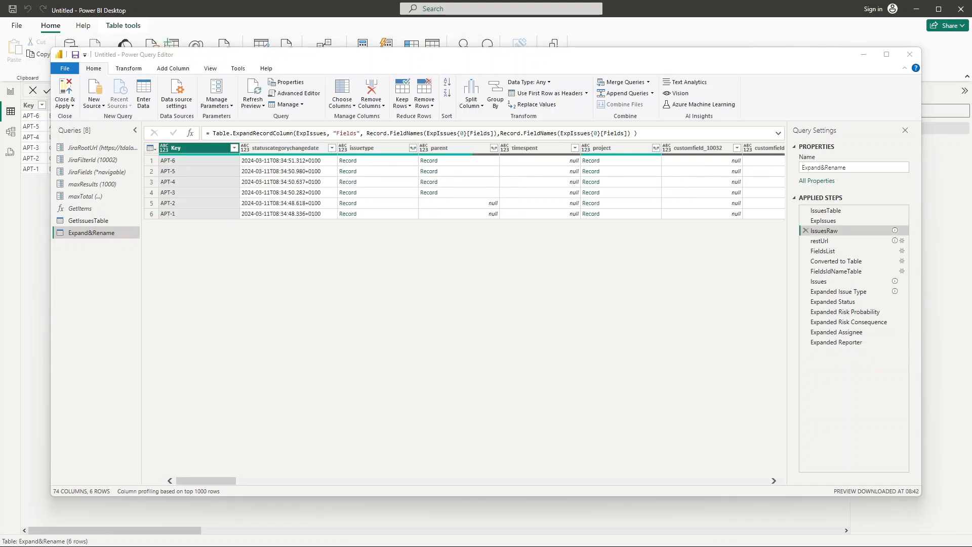
Compare the raw field names at the IssuesRaw applied step with the renamed columns at the Issues step of Expand&Rename
mouse_move(821, 232)
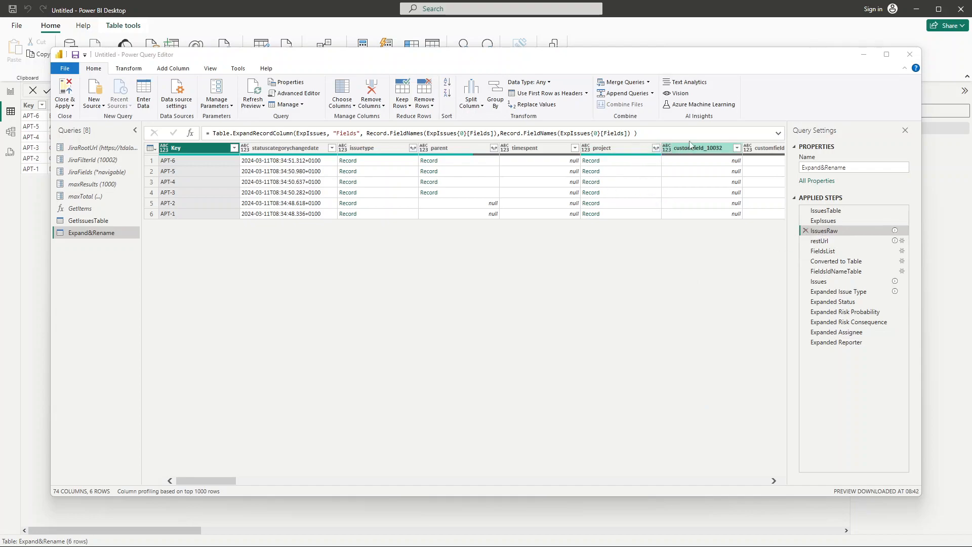
drag(220, 480, 246, 487)
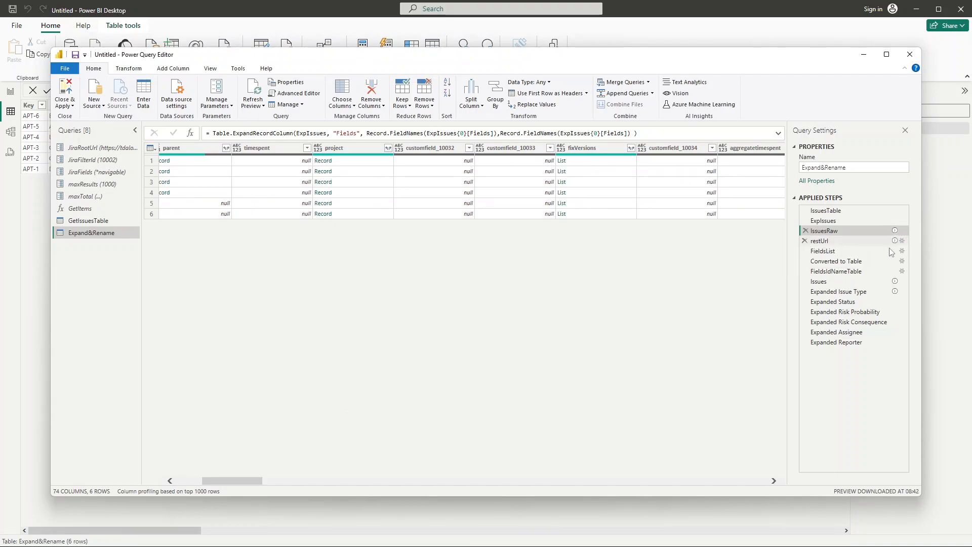
click(849, 281)
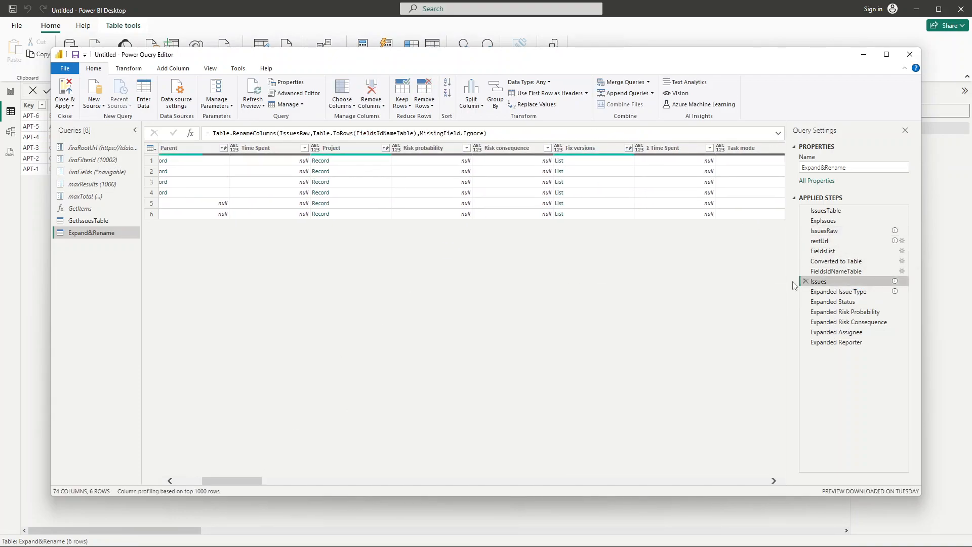
drag(252, 482, 343, 481)
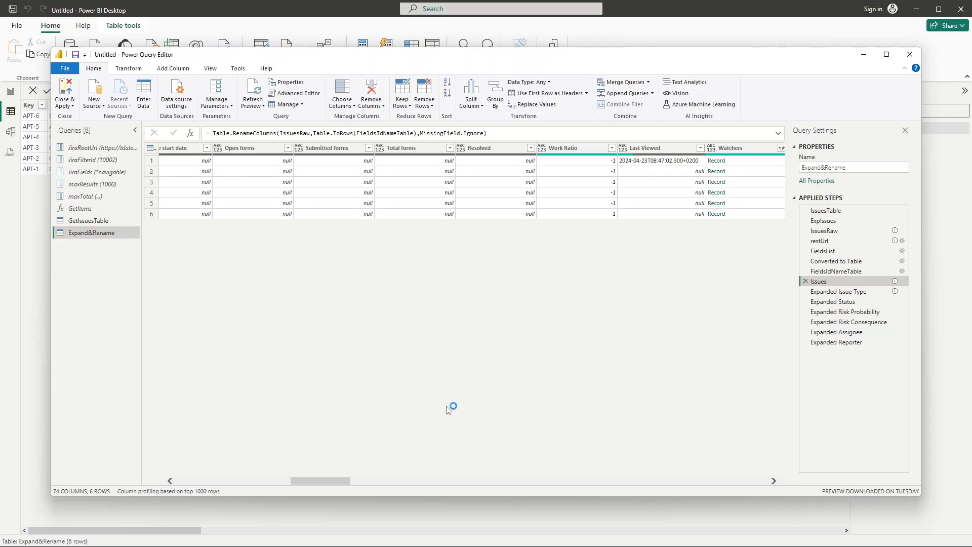
key(alt+Tab)
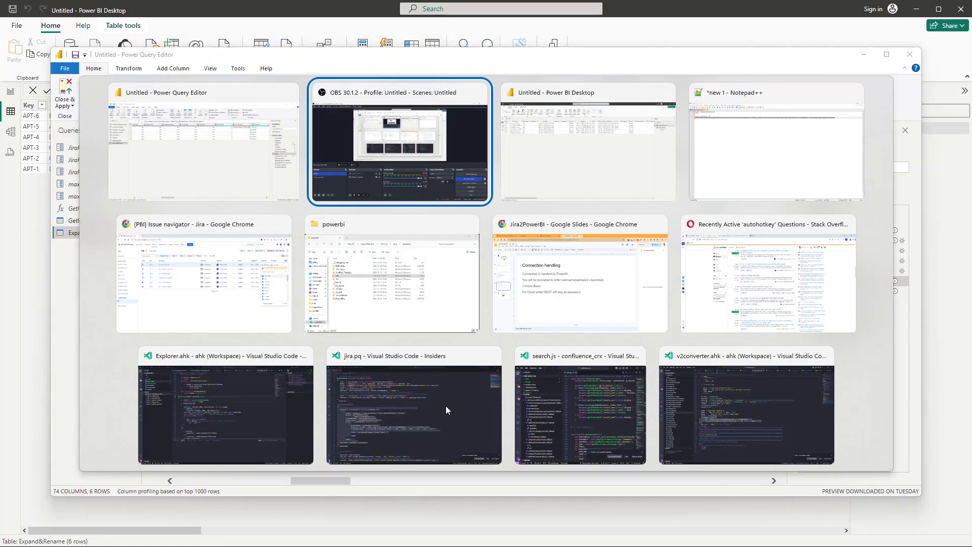
key(Escape)
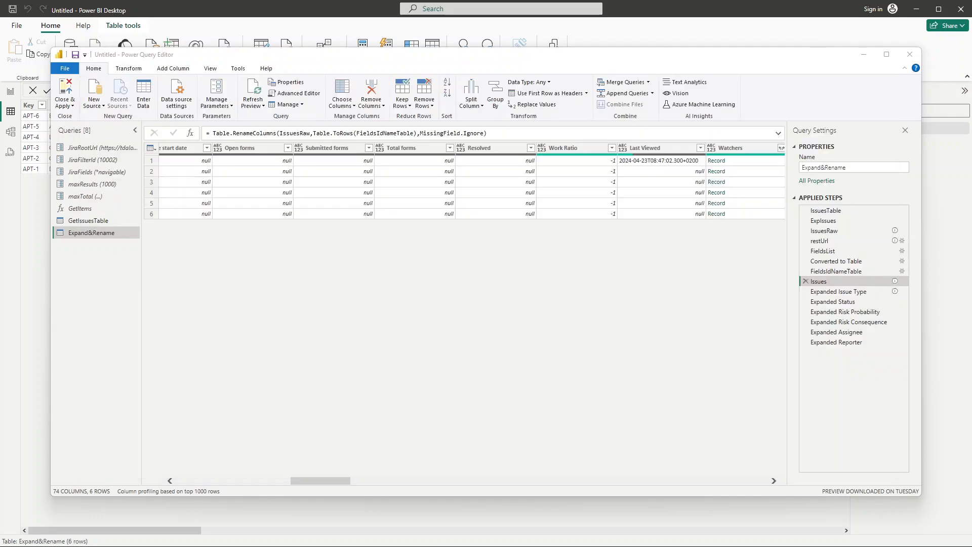